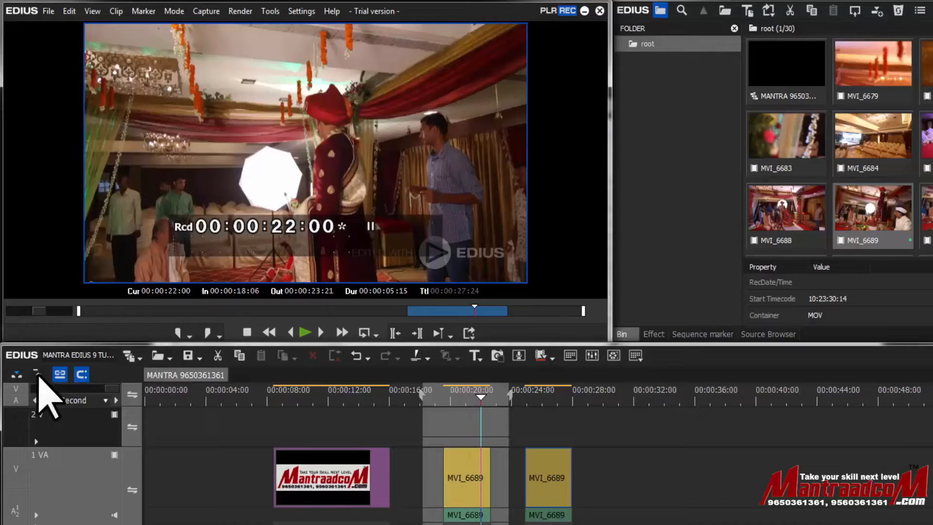
- Turn on ripple mode, delete the middle MVI_6689 clip on the 1 VA track, and undo the deletion
click(37, 374)
click(466, 484)
key(Delete)
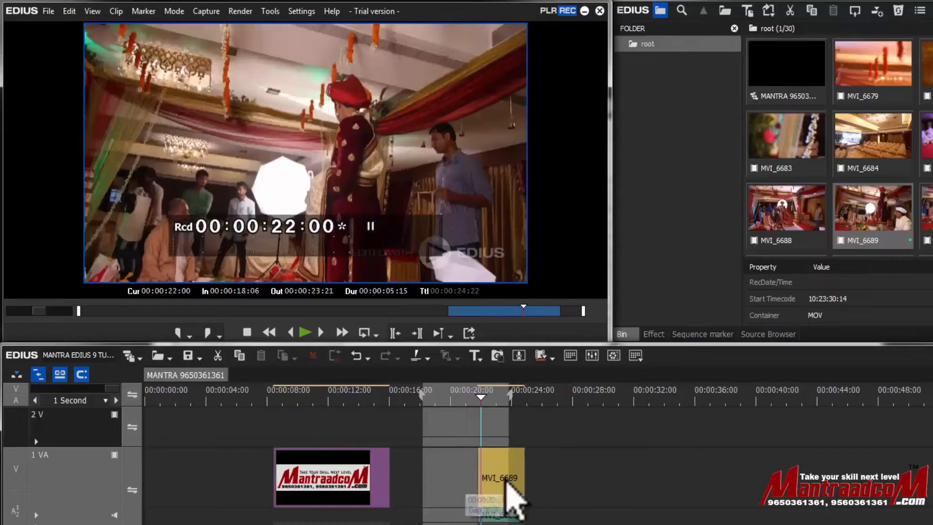
key(ctrl+z)
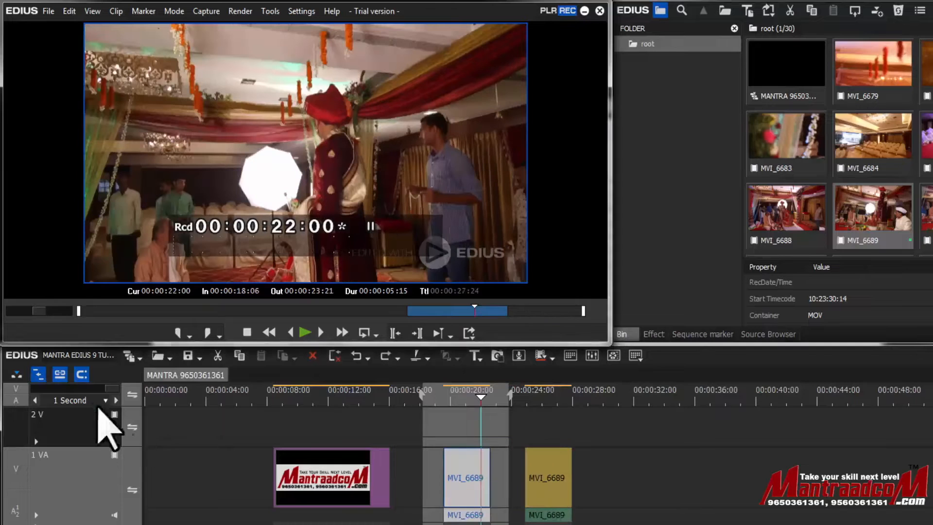
- Turn off ripple mode, delete the same middle MVI_6689 clip, and undo that deletion
click(38, 374)
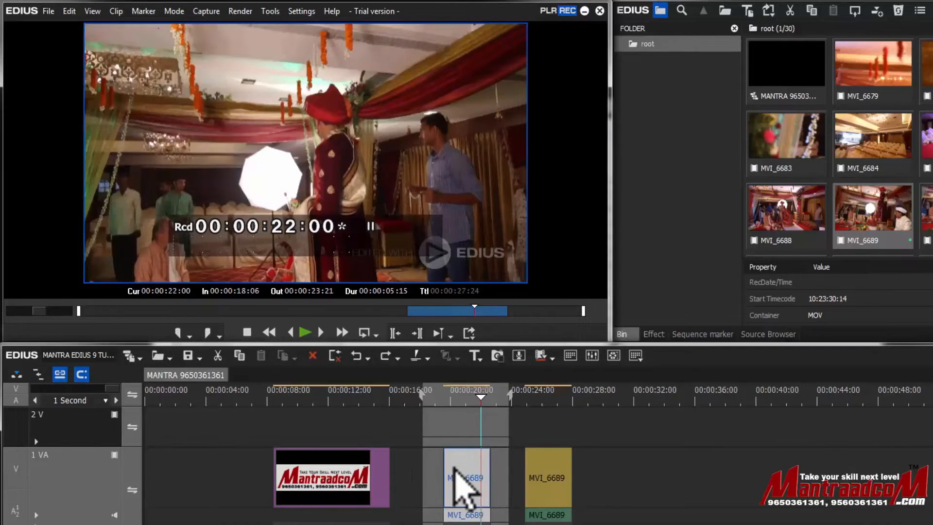
key(Delete)
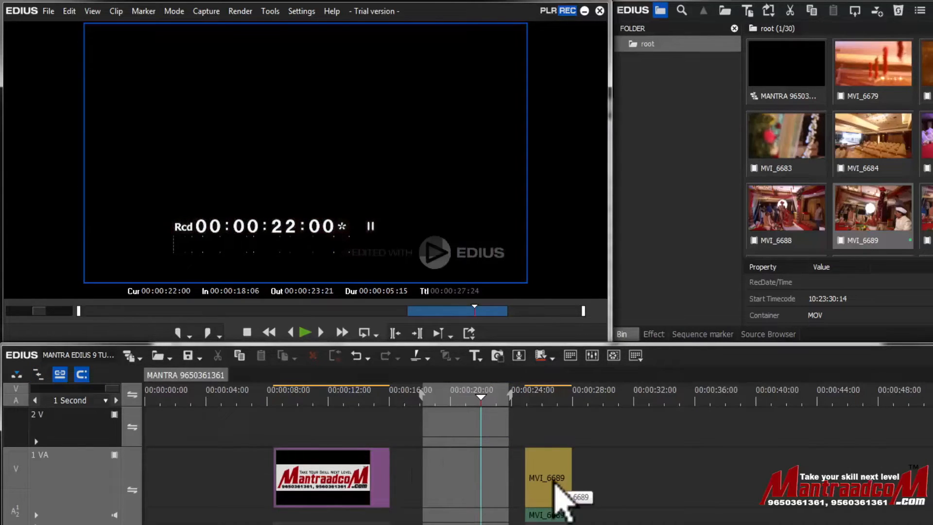
key(ctrl+z)
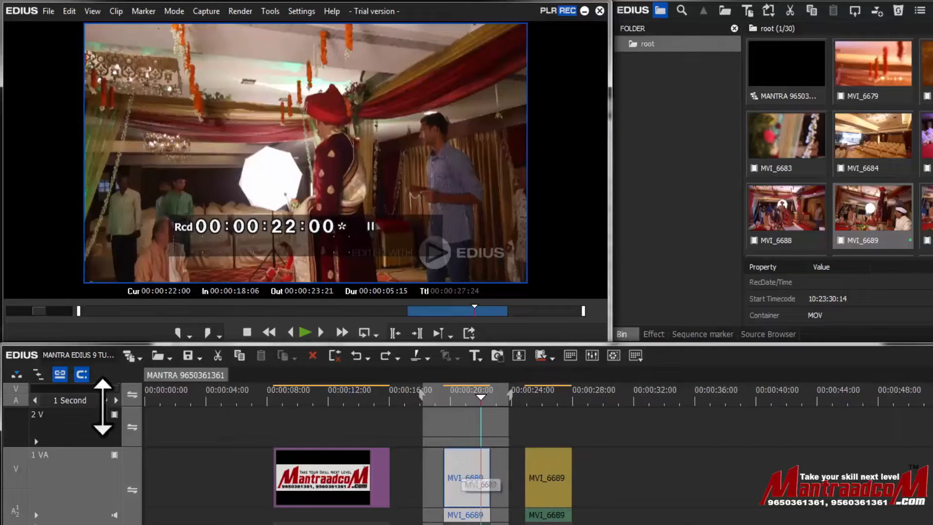
- Turn ripple mode back on, delete the middle MVI_6689 clip once more, and undo it
click(38, 374)
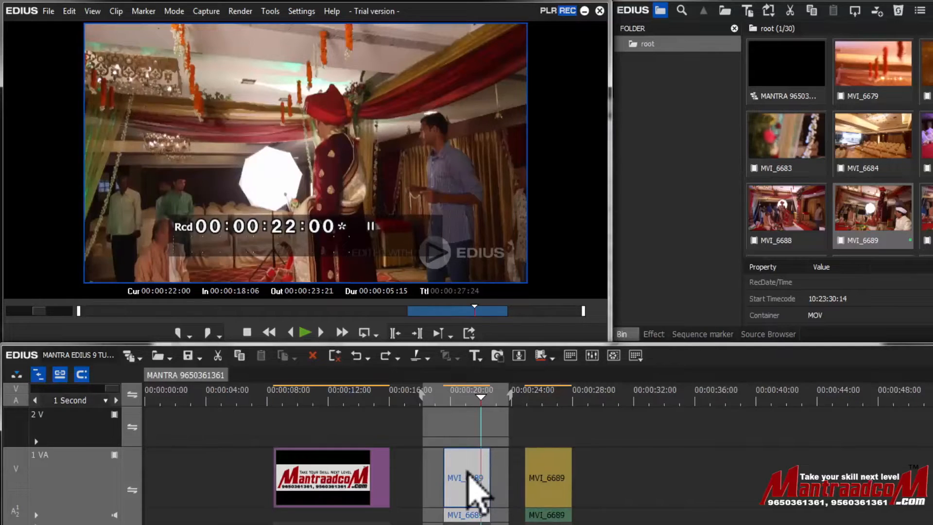
key(Delete)
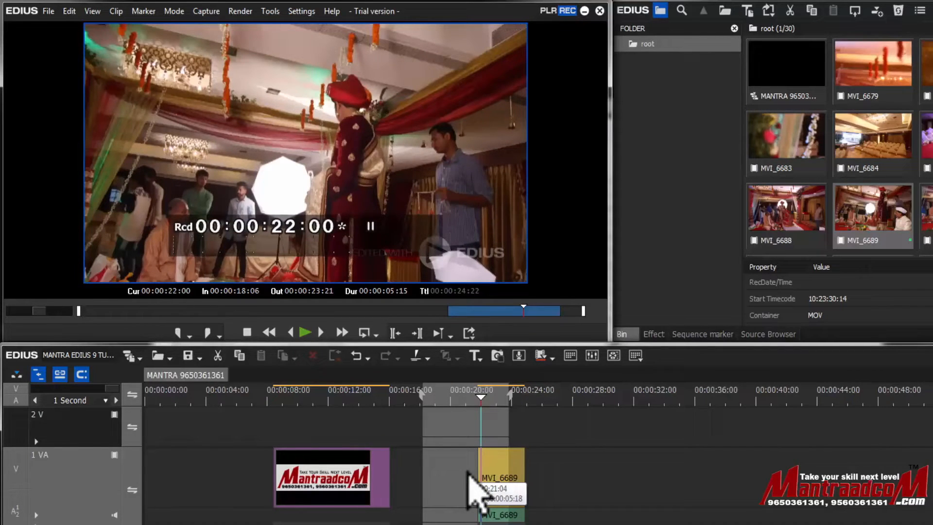
key(ctrl+z)
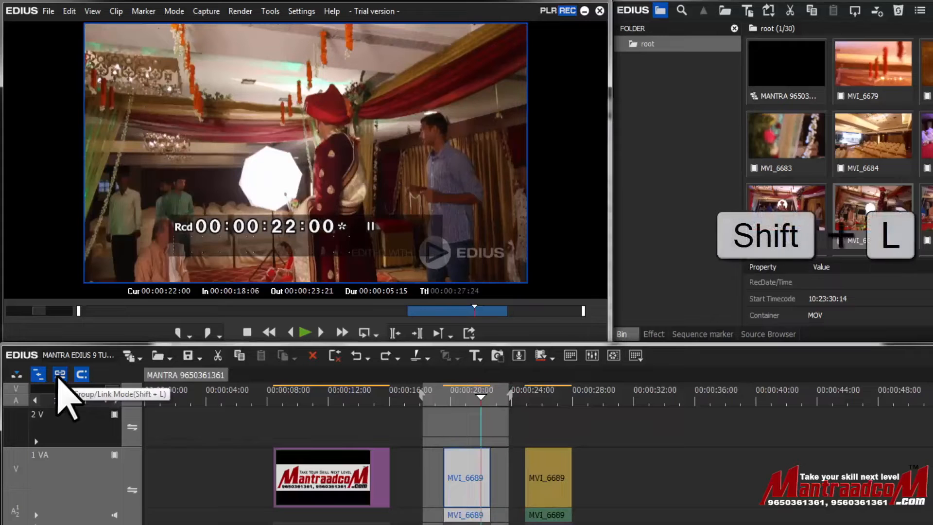
- Drag the middle MVI_6689 clip slightly left, then switch off group/link mode and sync mode
drag(470, 491, 448, 475)
click(62, 374)
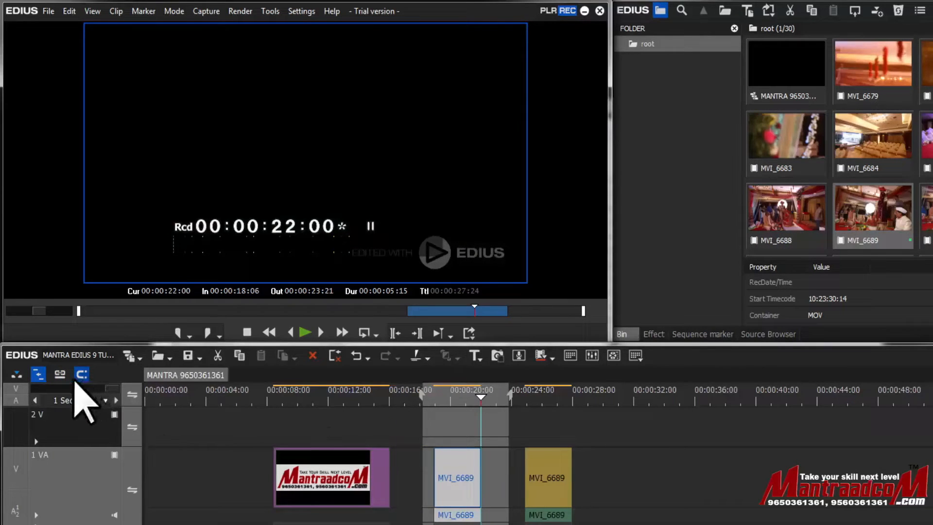
click(82, 375)
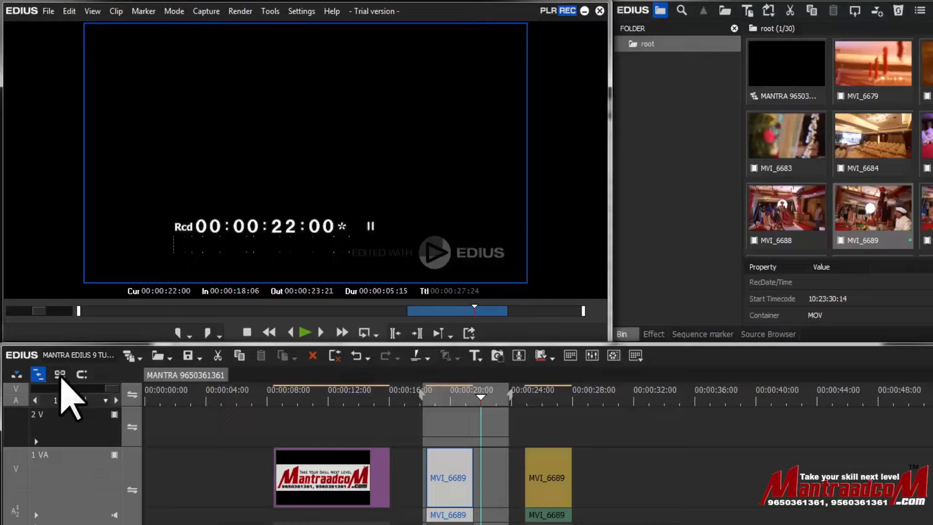
- Toggle group/link mode off and on, re-enable sync mode, and drag the middle MVI_6689 clip further left
click(60, 376)
click(61, 374)
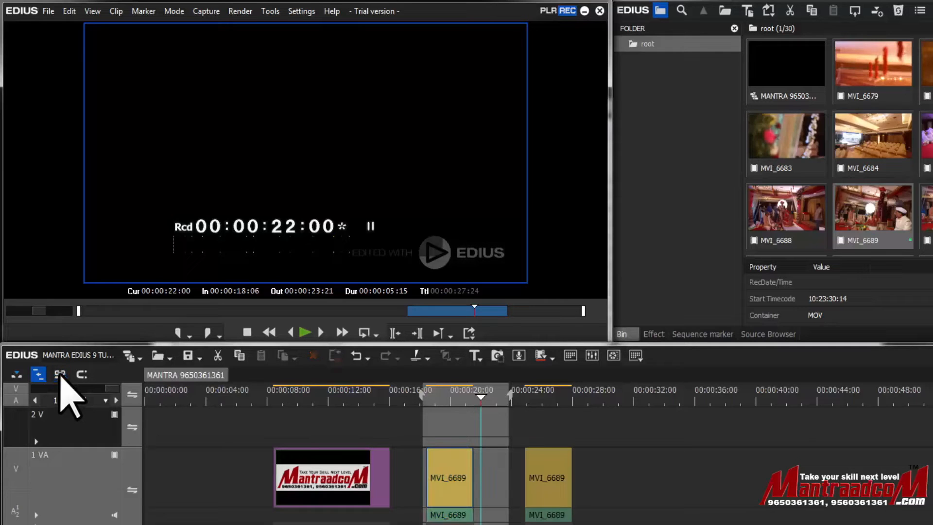
click(82, 375)
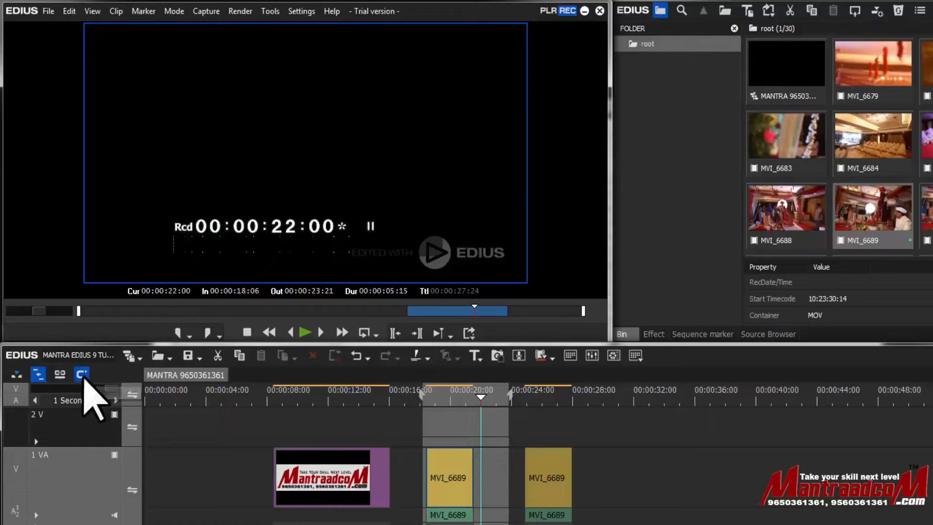
drag(462, 500, 417, 485)
- Toggle sync mode off and on, then drag the MVI_6689 clips so one butts against the end of the title clip
click(82, 374)
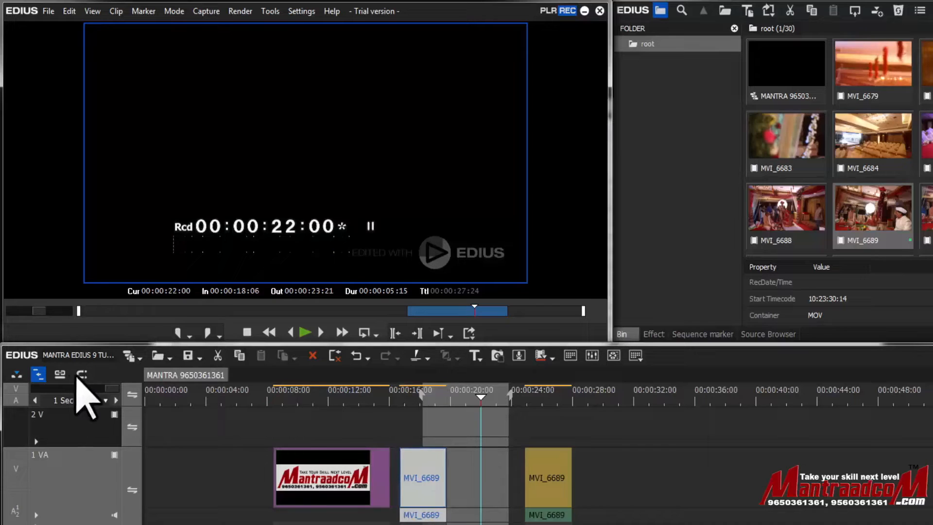
click(82, 375)
drag(422, 475, 406, 463)
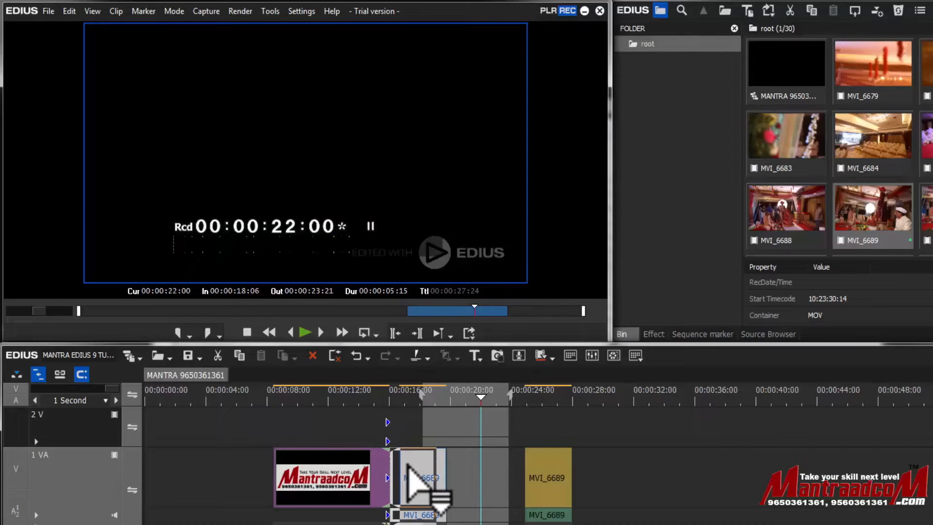
drag(407, 463, 481, 486)
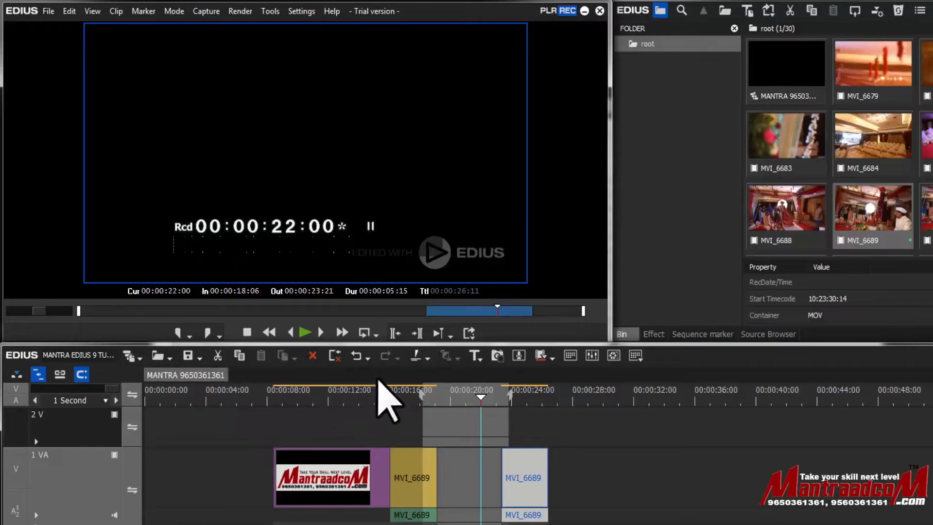
- Create a new sequence
click(54, 10)
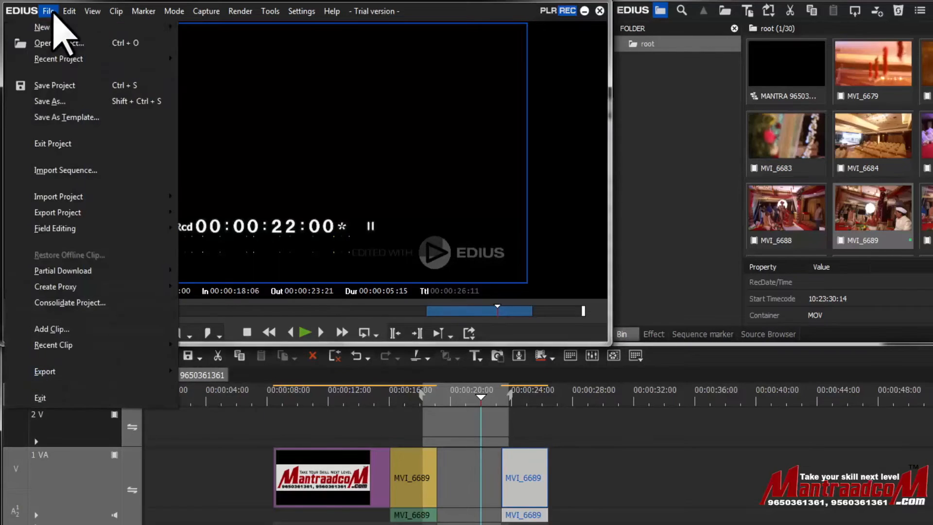
mouse_move(57, 28)
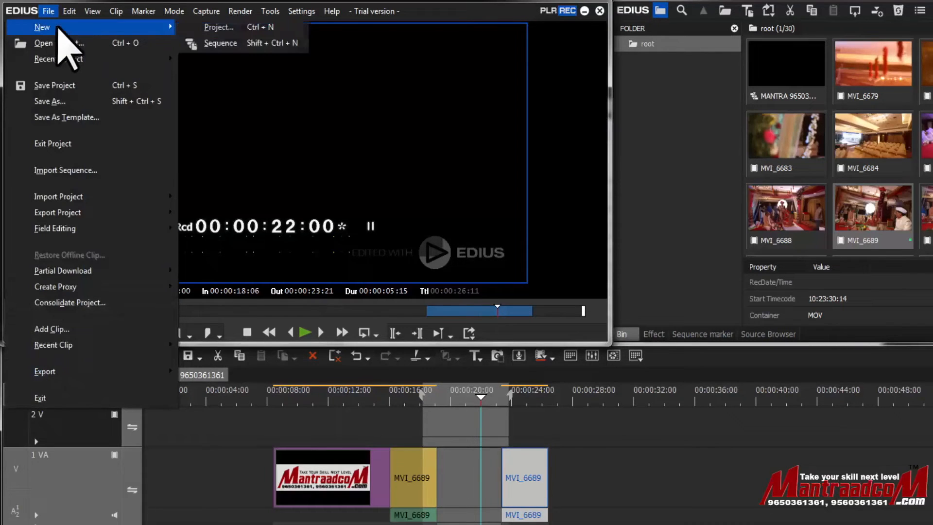
click(252, 48)
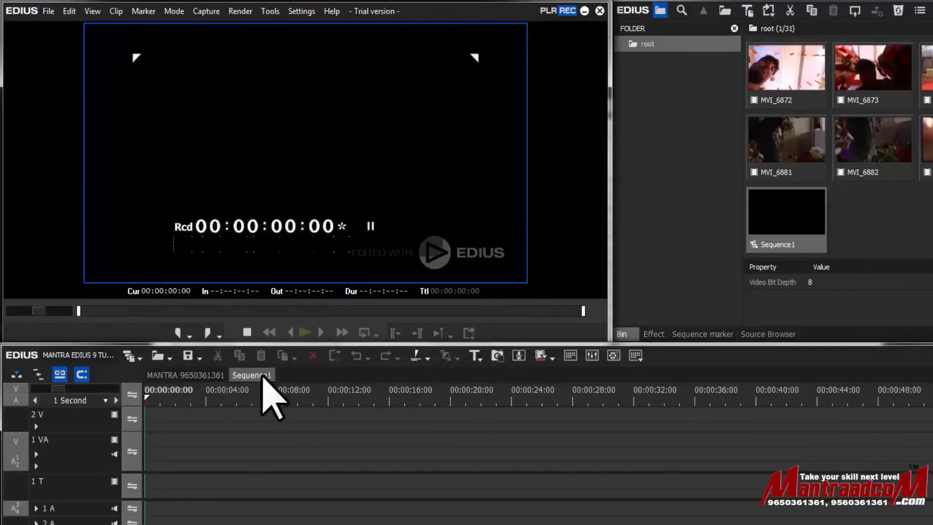
click(209, 375)
click(250, 375)
click(225, 375)
click(247, 375)
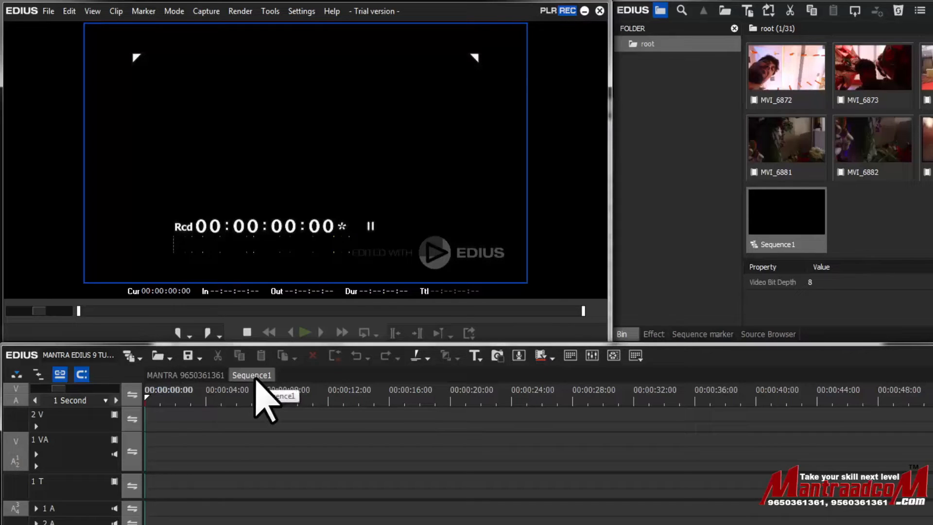
click(207, 374)
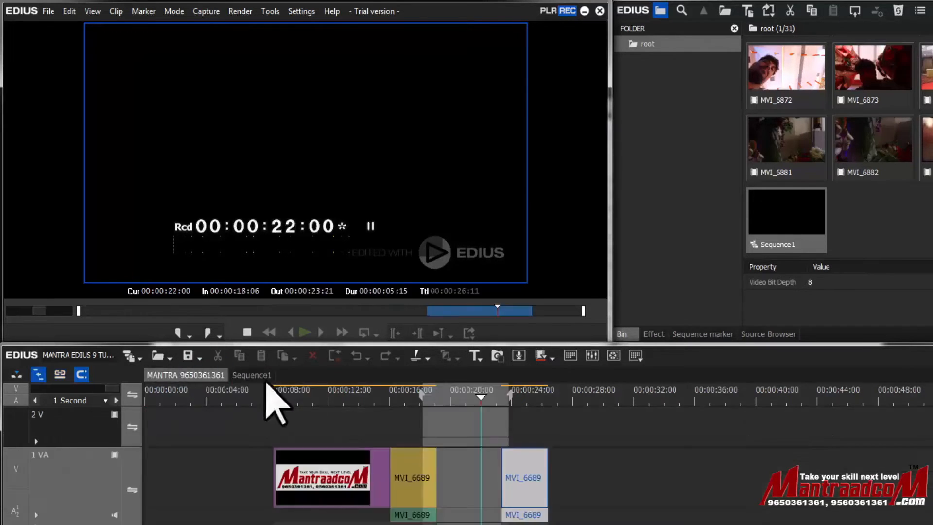
click(257, 375)
click(209, 375)
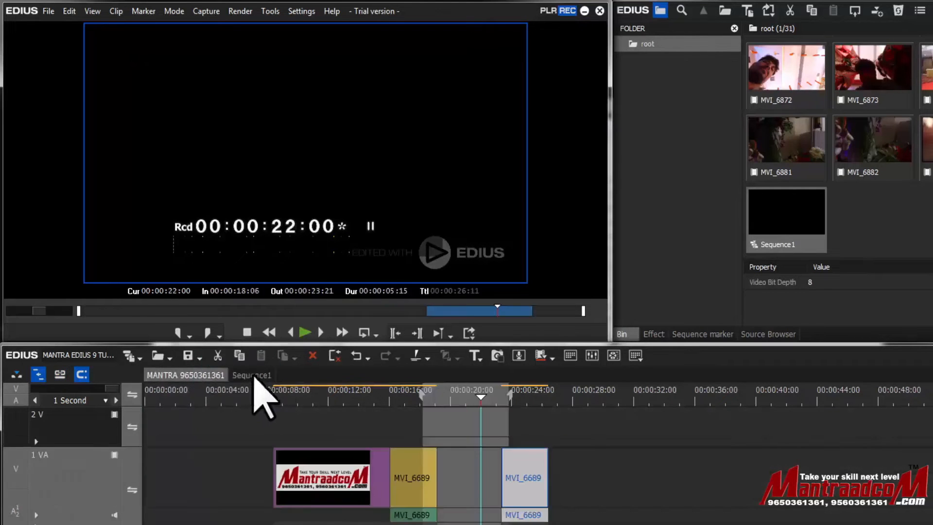
click(254, 375)
click(200, 375)
click(254, 377)
click(199, 374)
click(249, 375)
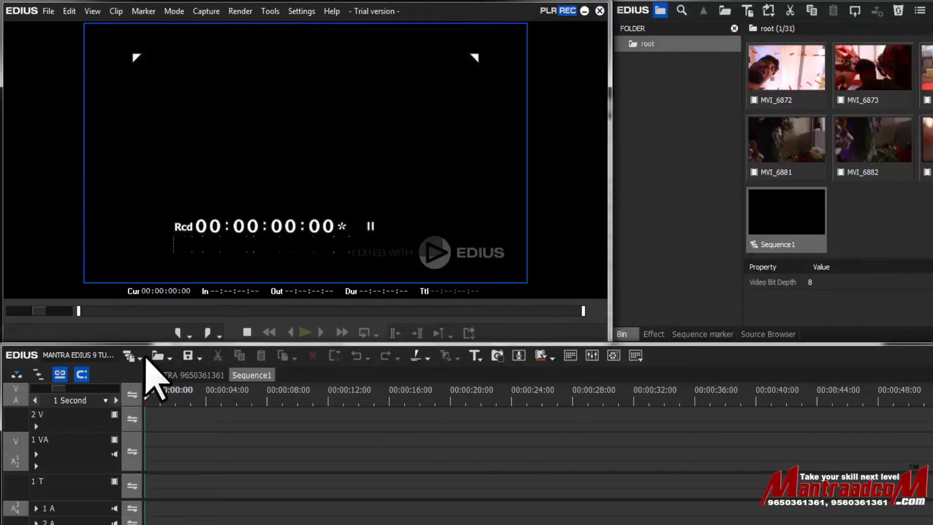
click(186, 374)
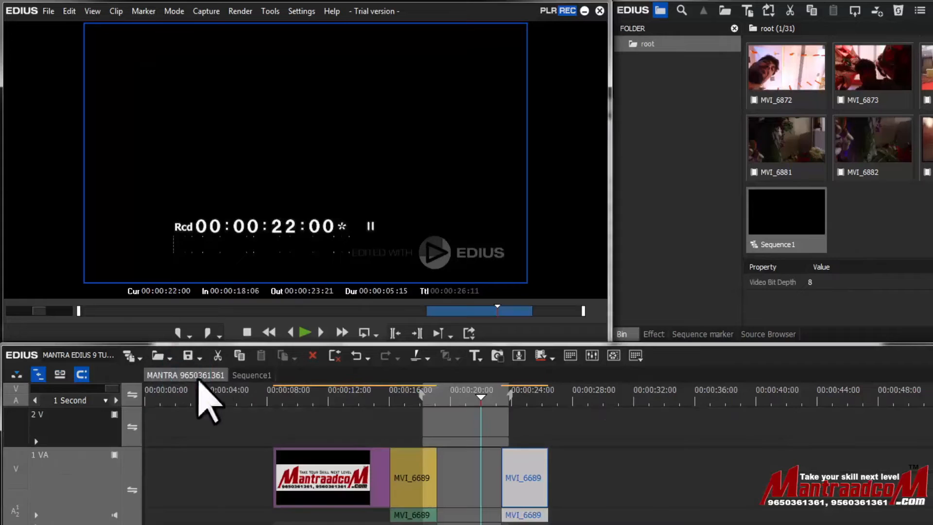
click(252, 375)
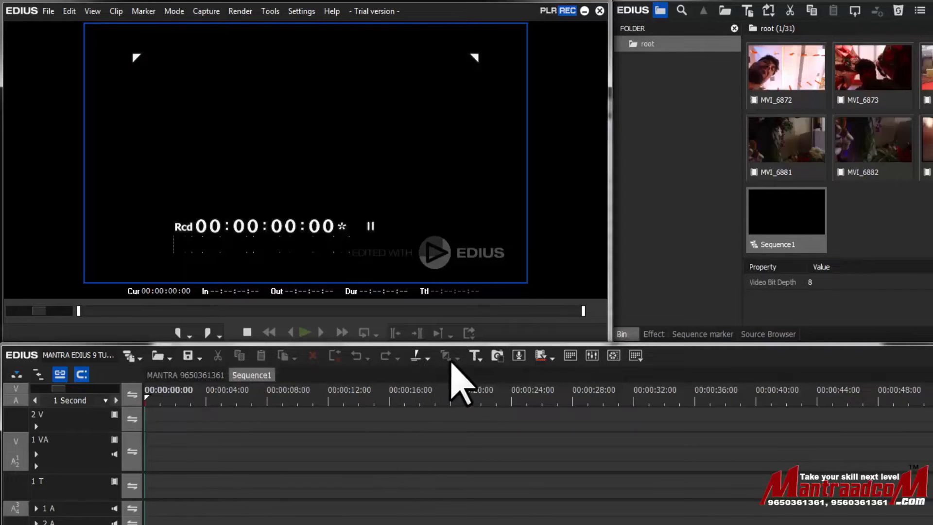
click(208, 375)
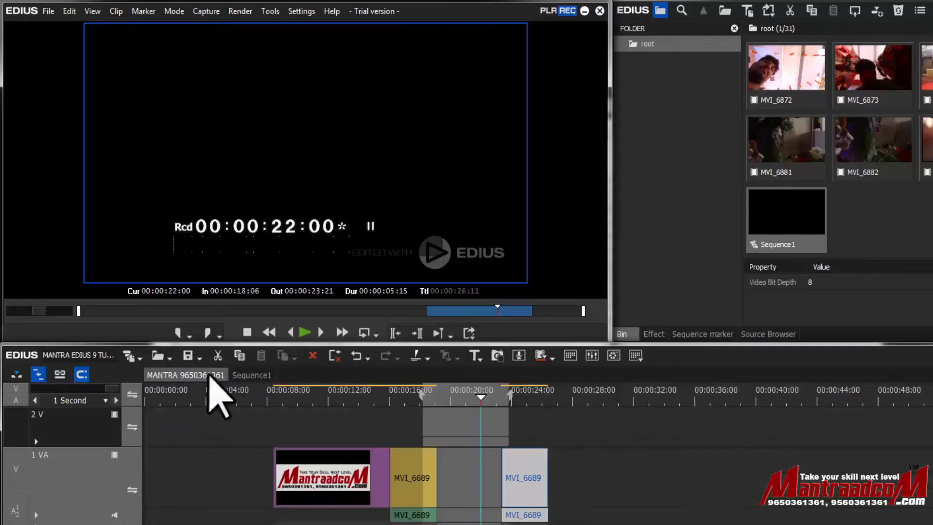
- Select the title clip and the MVI_6689 clip after it, copy them, and paste them at 00:00:34:04
click(327, 477)
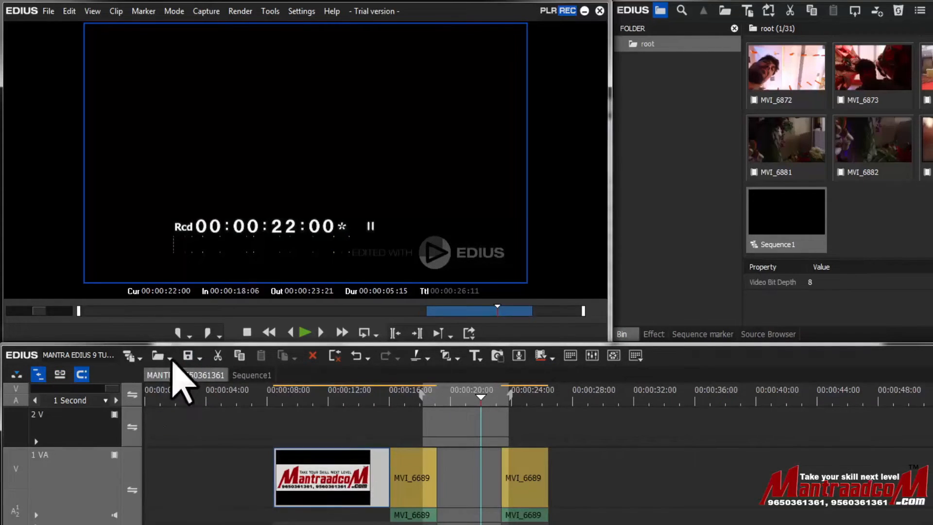
click(139, 358)
click(138, 358)
click(138, 358)
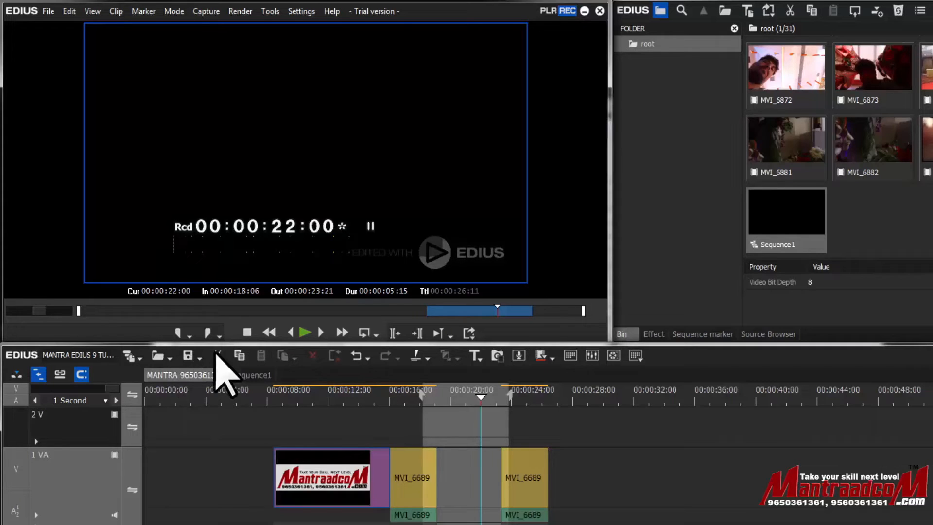
drag(324, 421, 432, 480)
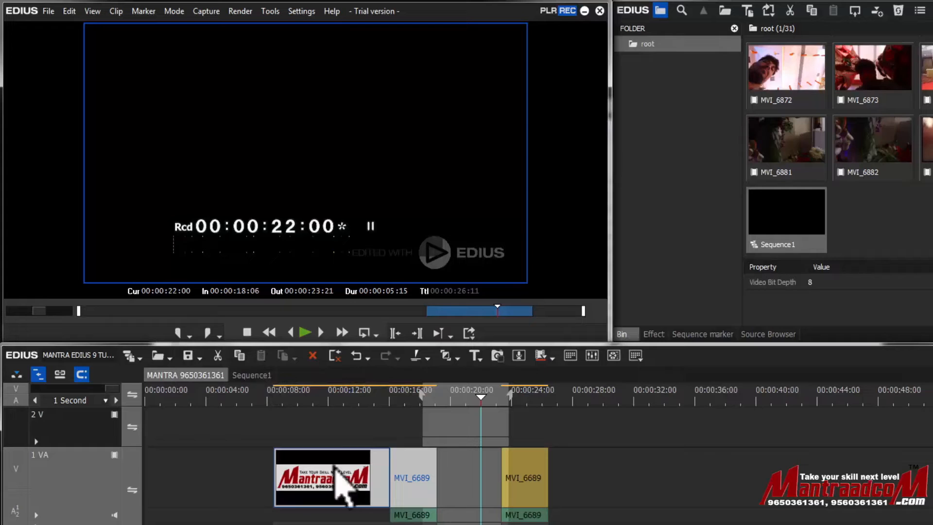
click(240, 356)
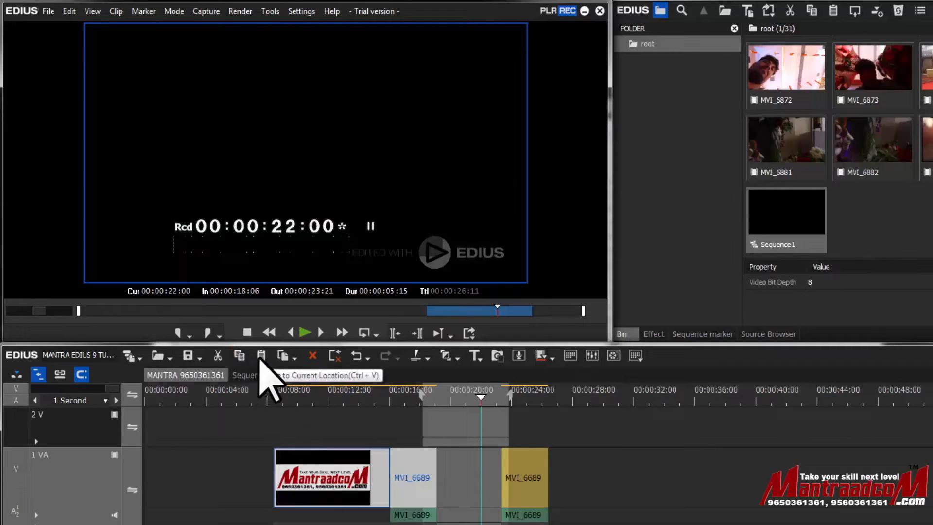
click(666, 397)
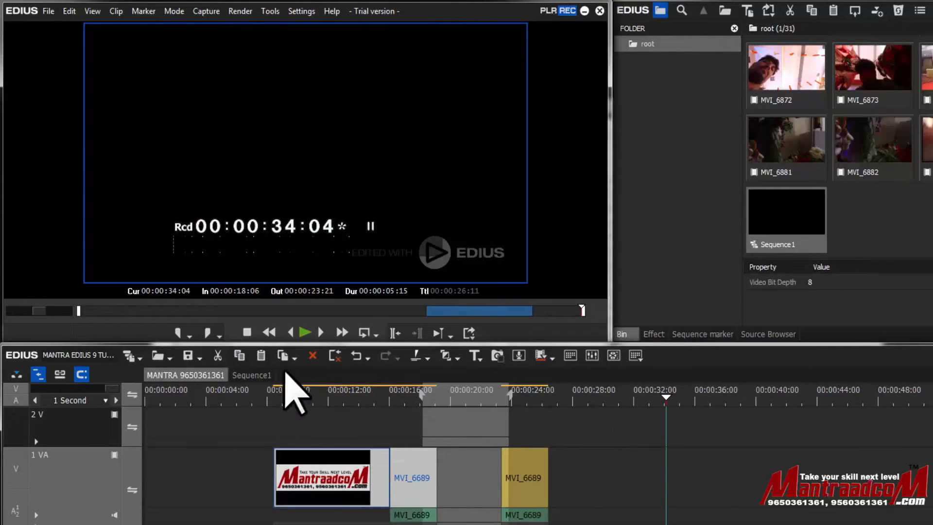
click(261, 356)
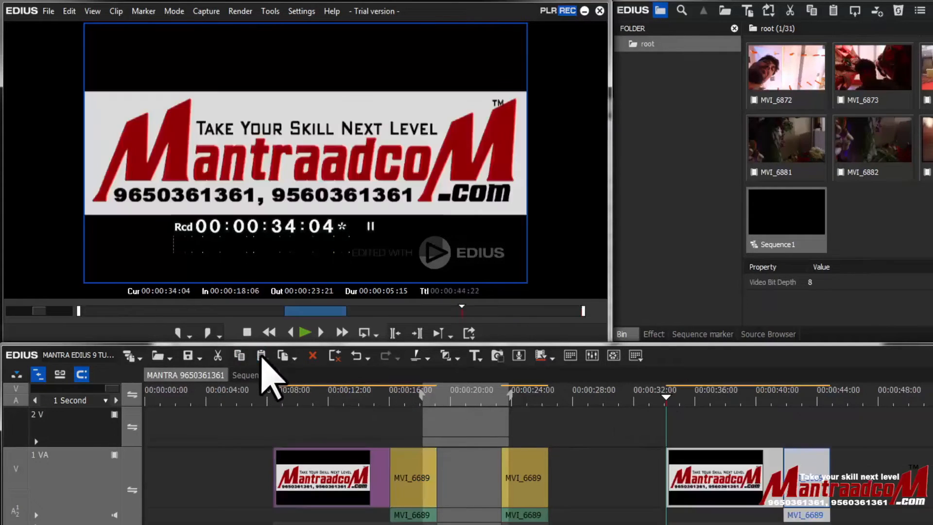
- Add clip MVI_6874 from the bin to the 1 VA track right after the pasted clips
click(724, 397)
mouse_move(734, 397)
mouse_down()
mouse_move(799, 399)
mouse_move(730, 397)
mouse_up()
click(350, 491)
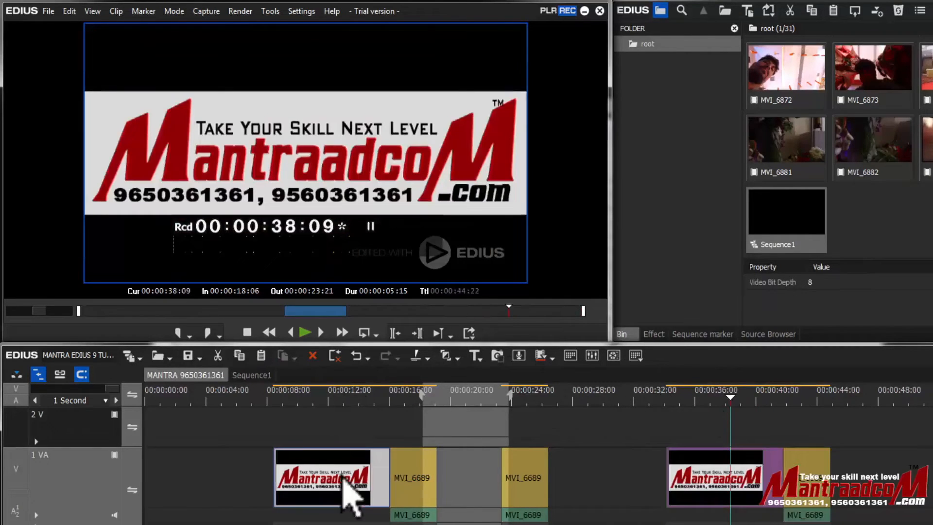
click(714, 498)
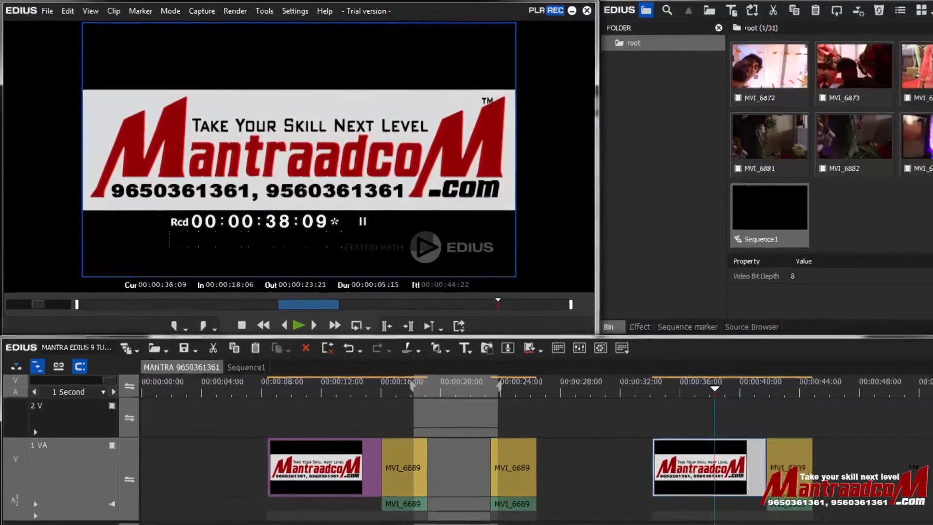
drag(873, 57, 774, 412)
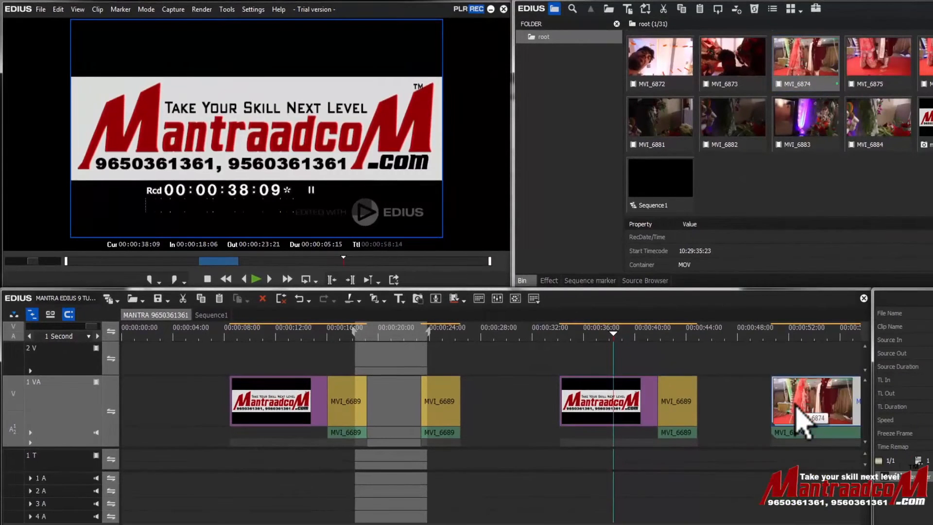
- Replace the pasted title clip at about 34 seconds with clip MVI_6874 from the bin
click(613, 407)
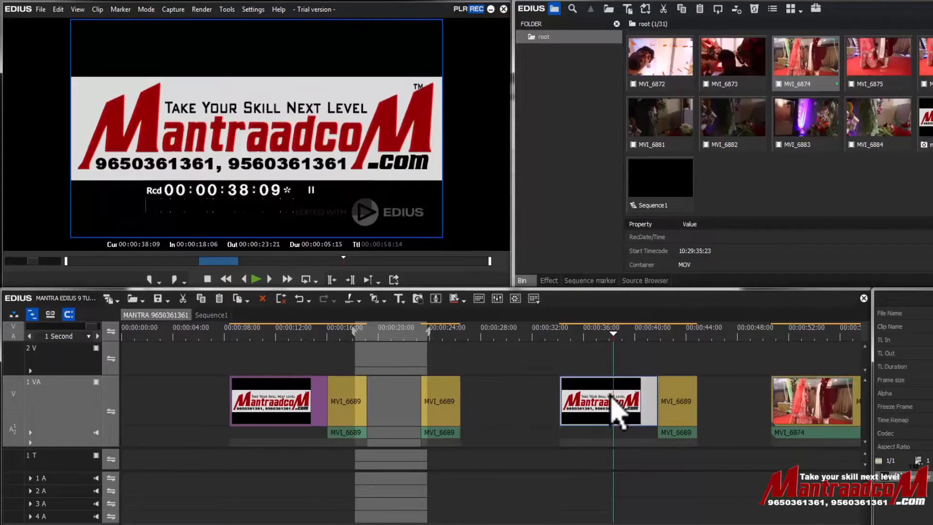
click(243, 305)
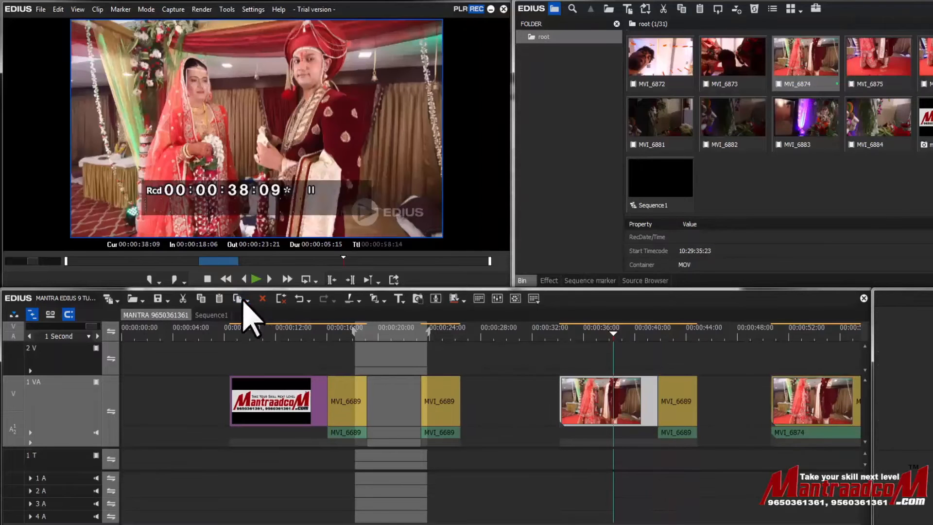
click(817, 423)
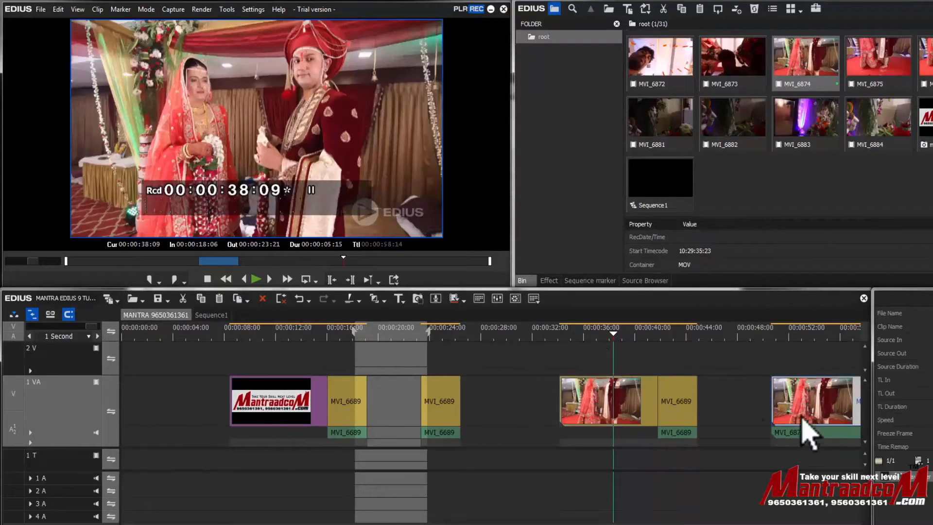
- Delete the MVI_6689 clip following the replaced clip at 40 seconds, then undo the deletion
click(588, 332)
drag(592, 335, 636, 346)
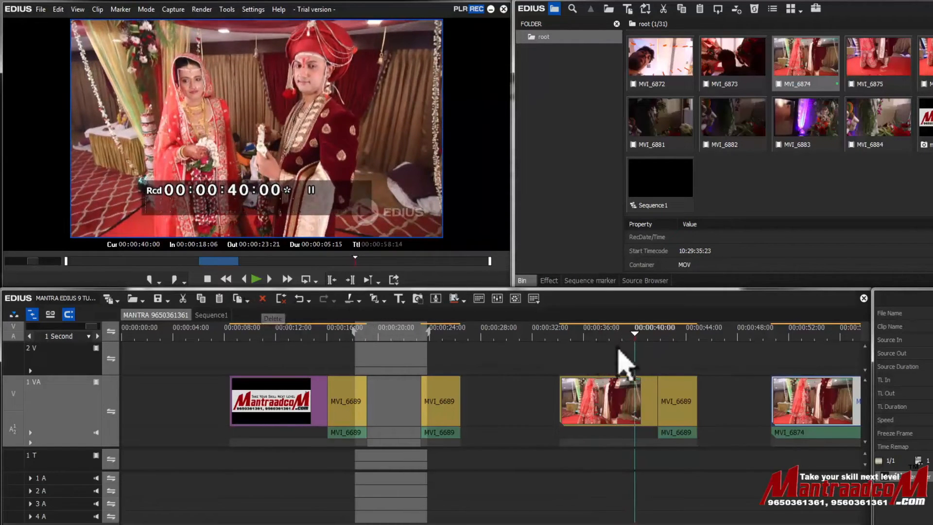
click(694, 361)
click(693, 405)
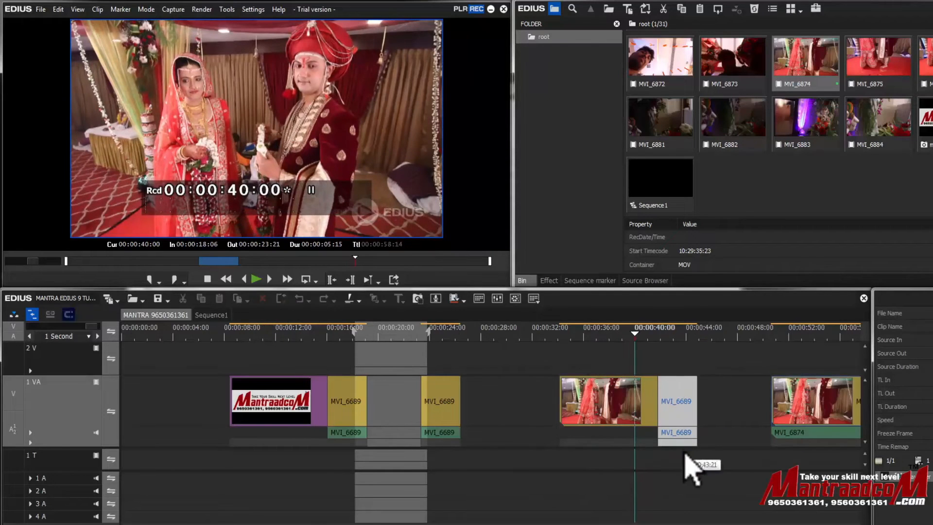
click(263, 299)
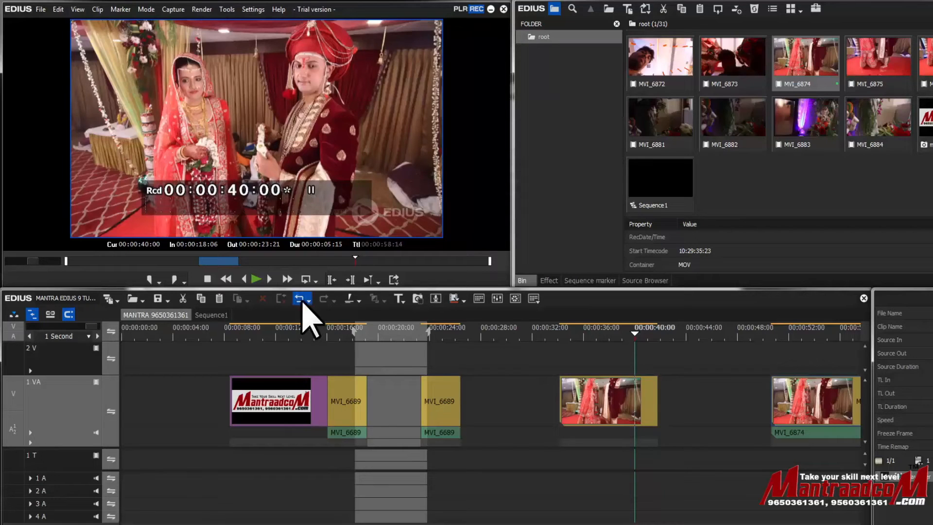
click(302, 301)
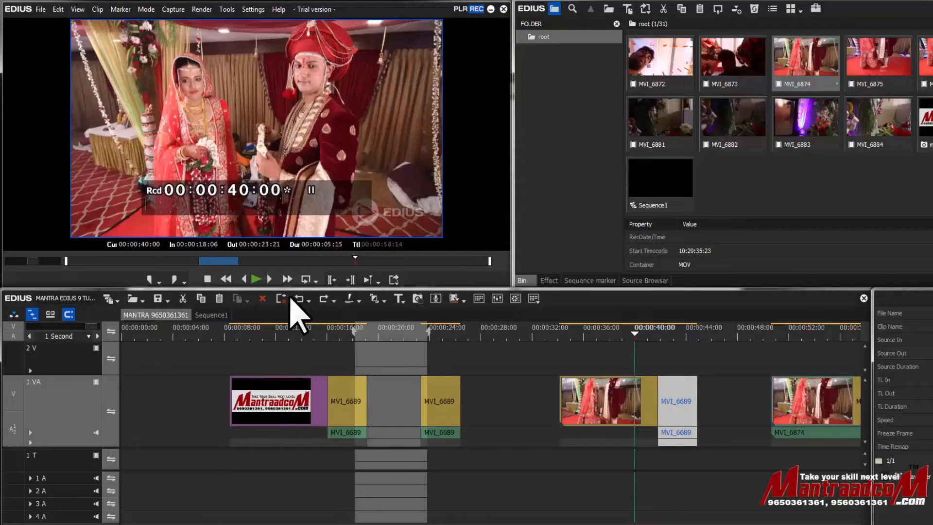
- Alternately ripple-delete and delete that same MVI_6689 clip, undoing each deletion
click(282, 298)
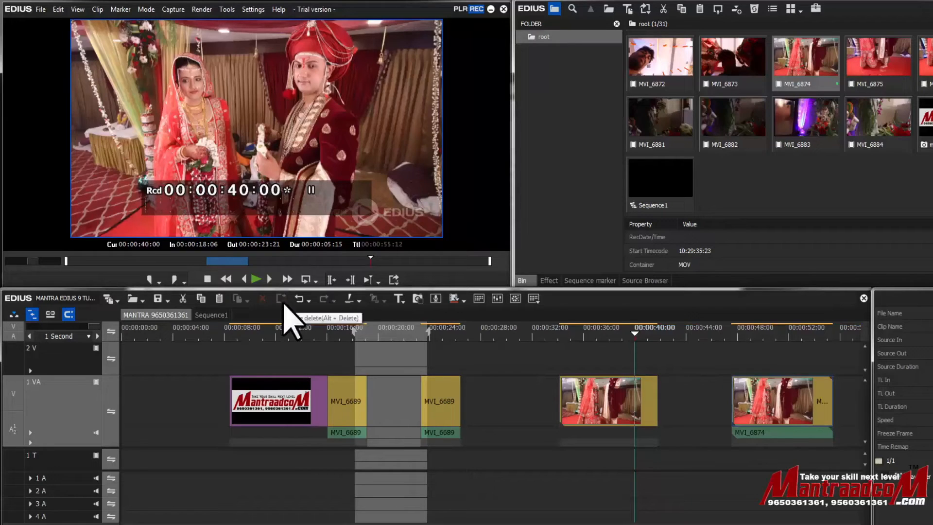
key(ctrl+z)
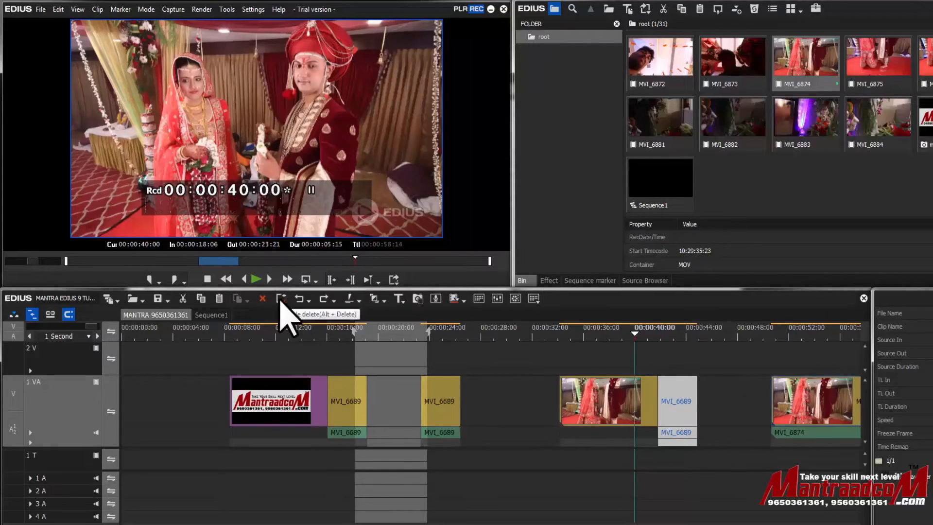
alt+click(688, 401)
click(262, 298)
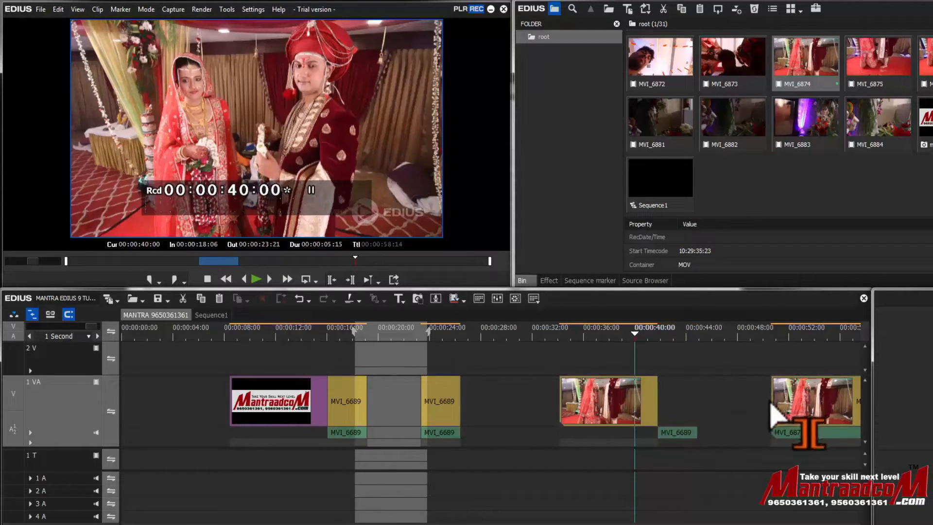
key(ctrl+z)
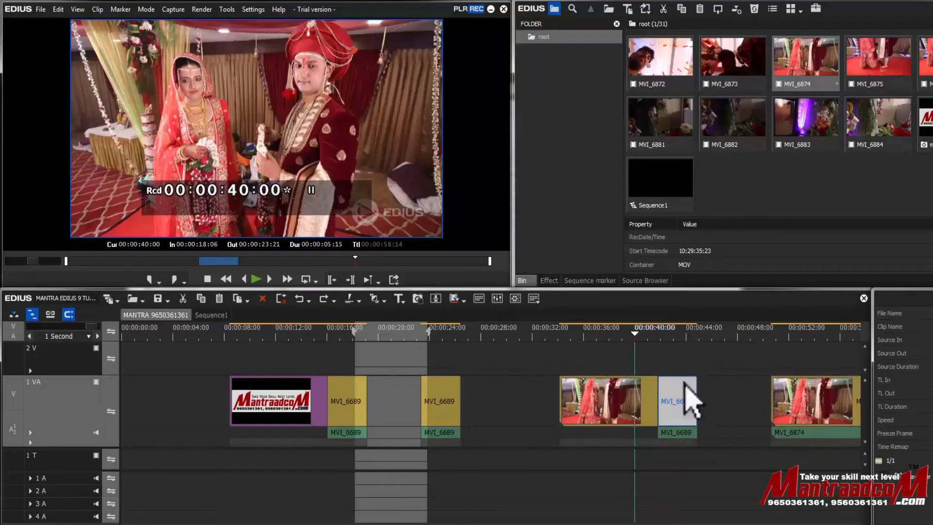
click(281, 298)
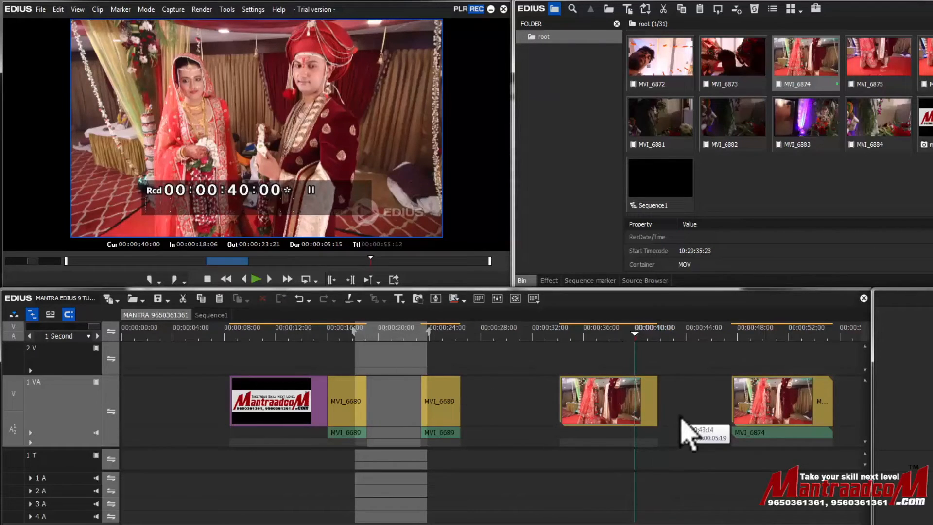
key(ctrl+z)
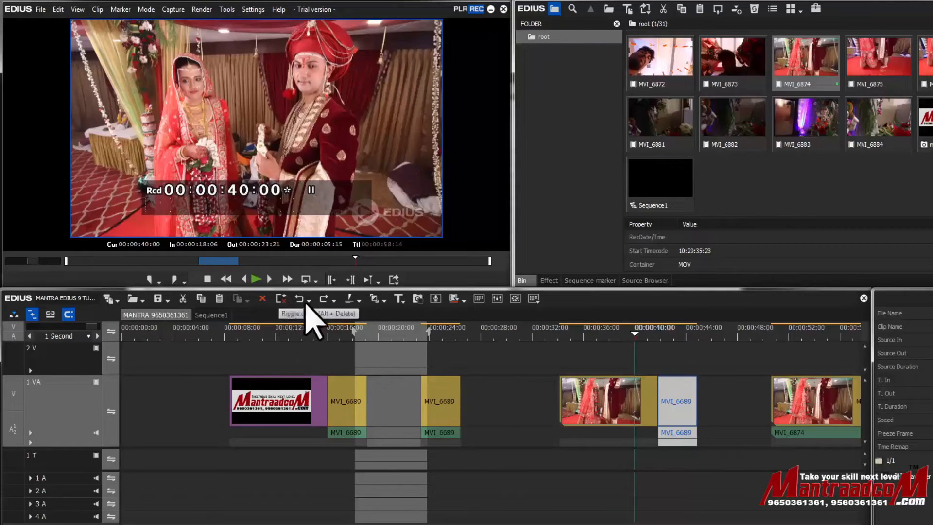
- Move the MVI_6874 clip from about 34 seconds to right after the MVI_6689 clip ending near 25 seconds
click(582, 335)
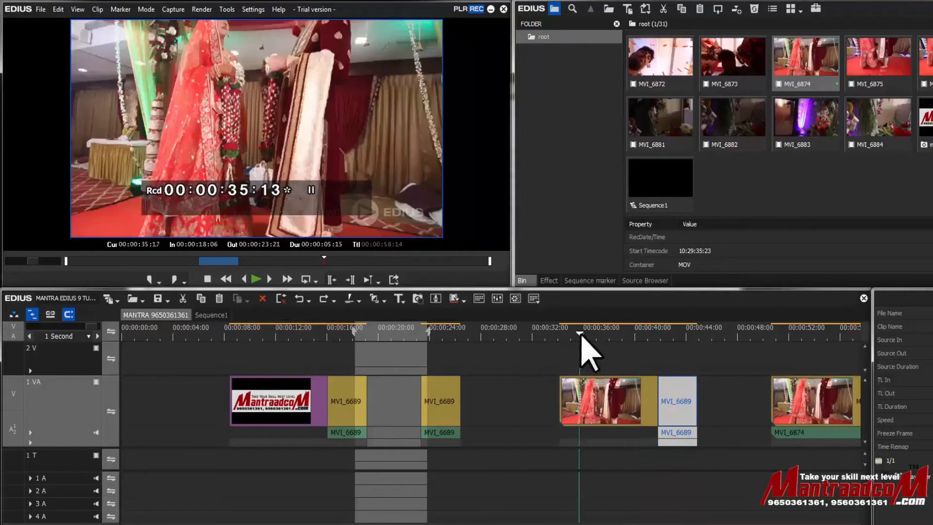
click(599, 397)
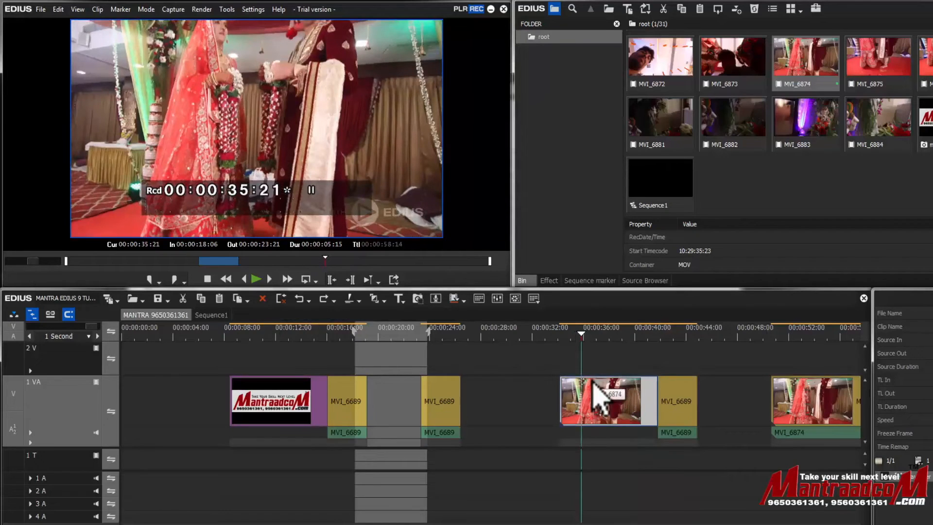
click(349, 297)
mouse_move(569, 393)
mouse_down()
mouse_move(558, 393)
mouse_move(589, 395)
mouse_move(545, 402)
mouse_move(588, 404)
mouse_move(579, 399)
mouse_up()
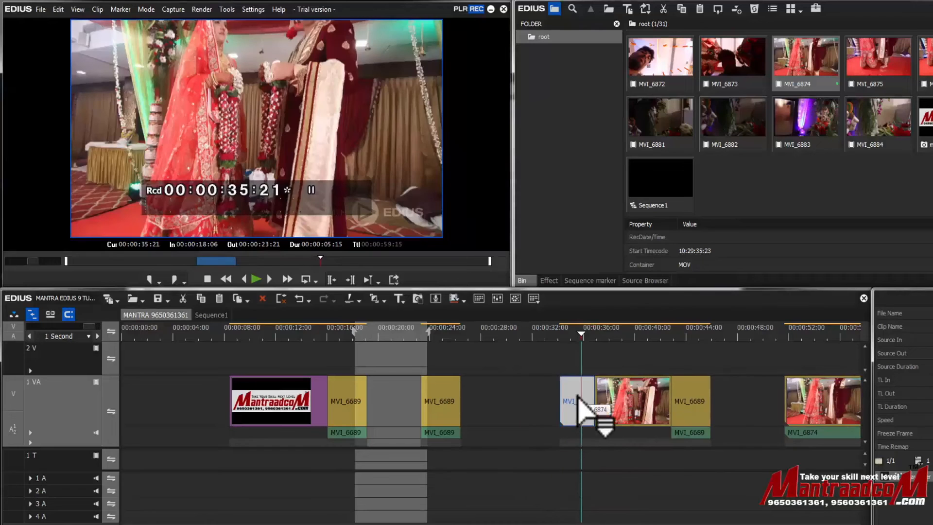
mouse_move(578, 403)
mouse_down()
mouse_move(602, 369)
mouse_move(743, 389)
mouse_move(739, 418)
mouse_move(571, 403)
mouse_move(584, 413)
mouse_move(576, 405)
mouse_up()
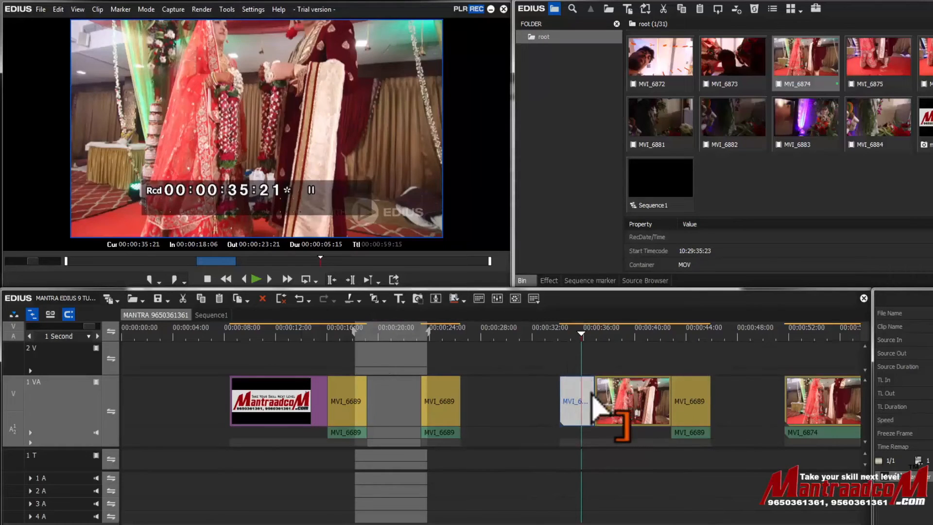
drag(601, 397, 506, 405)
- Add the default transition at the cut near 25 seconds and preview it
click(461, 332)
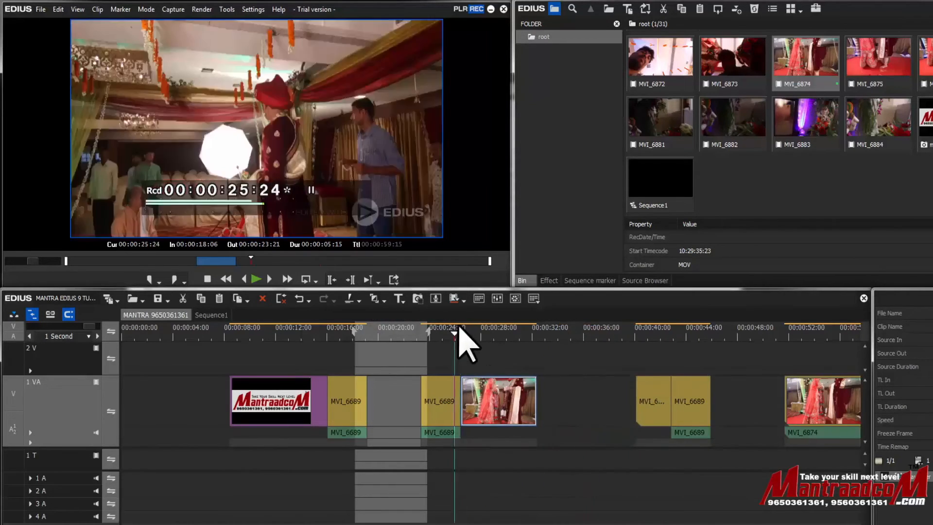
click(375, 298)
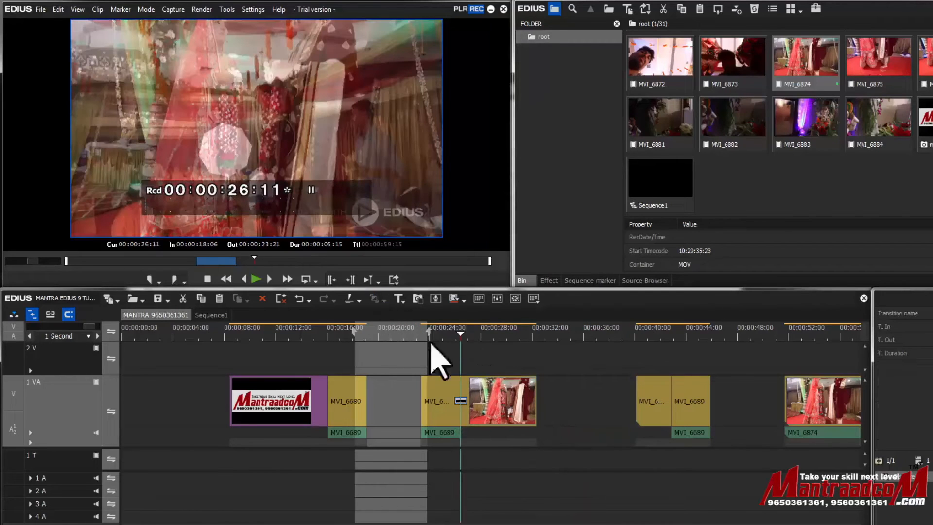
drag(461, 335, 452, 337)
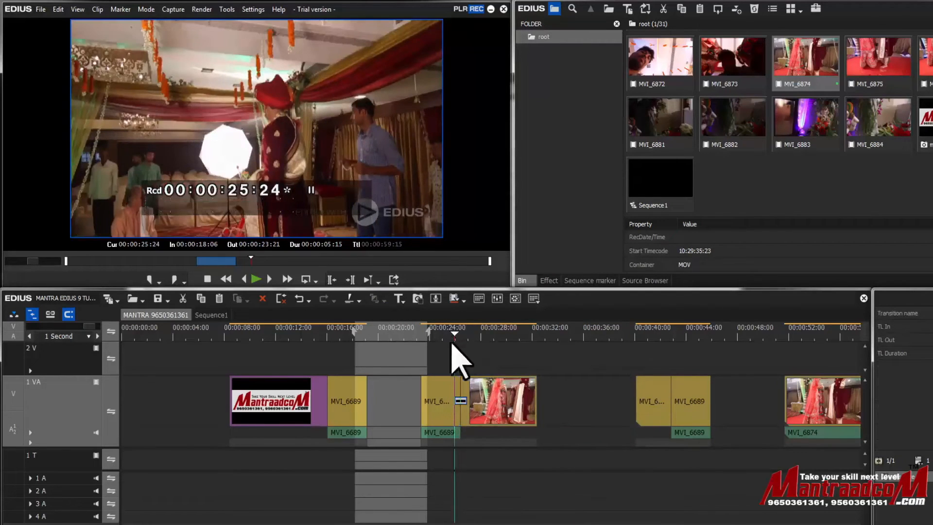
key(space)
click(460, 335)
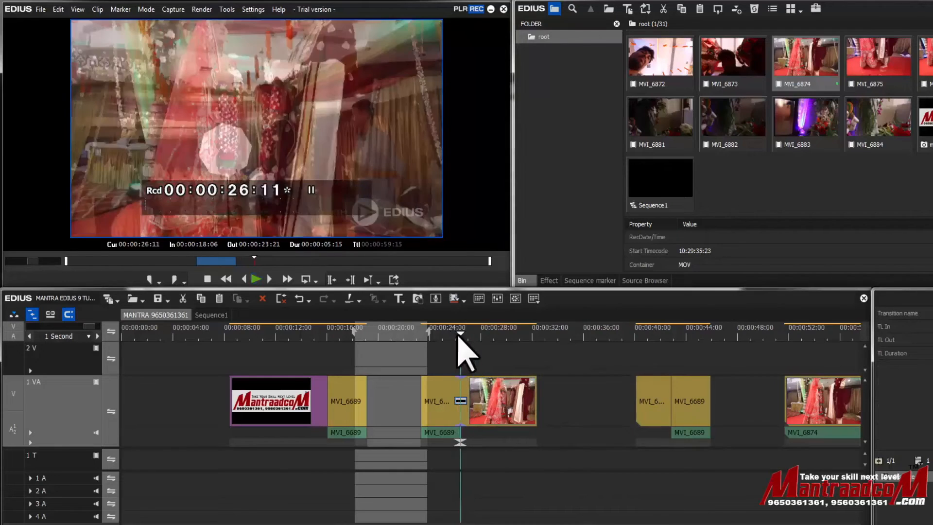
click(454, 334)
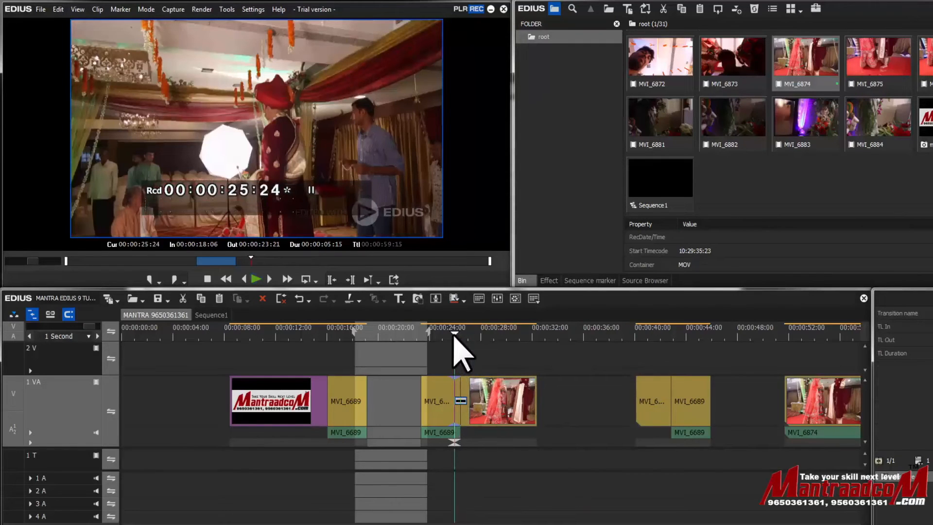
click(458, 335)
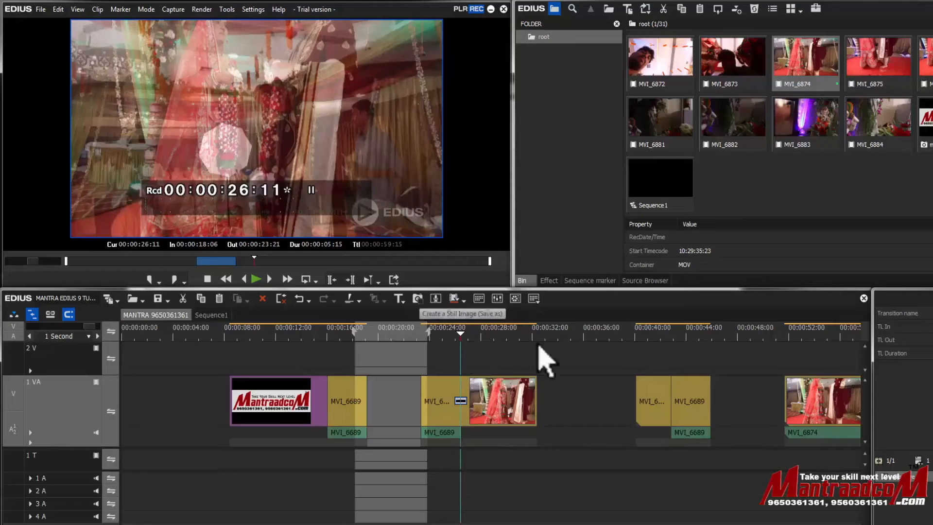
- Save the frame at 00:00:29:24 as a Windows Bitmap still named mantra wedding on the Desktop and place it on the 2 V track
click(505, 334)
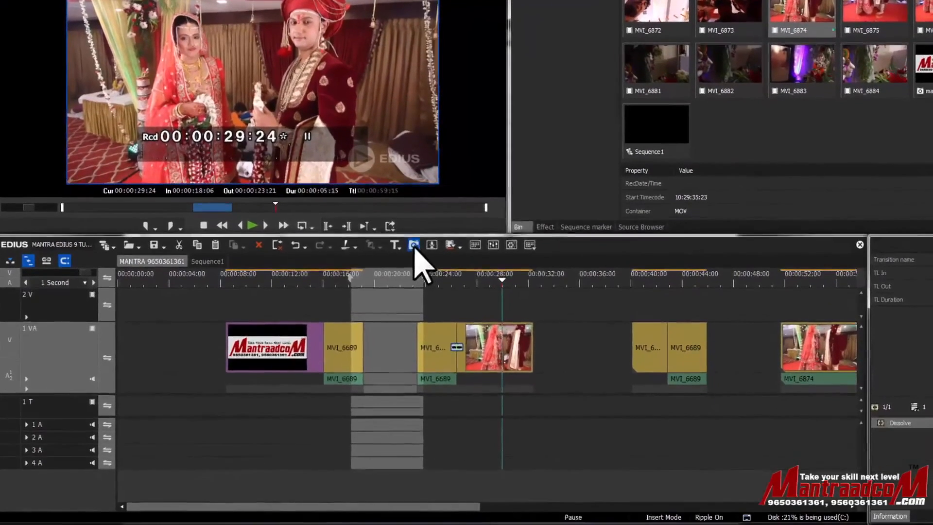
click(414, 257)
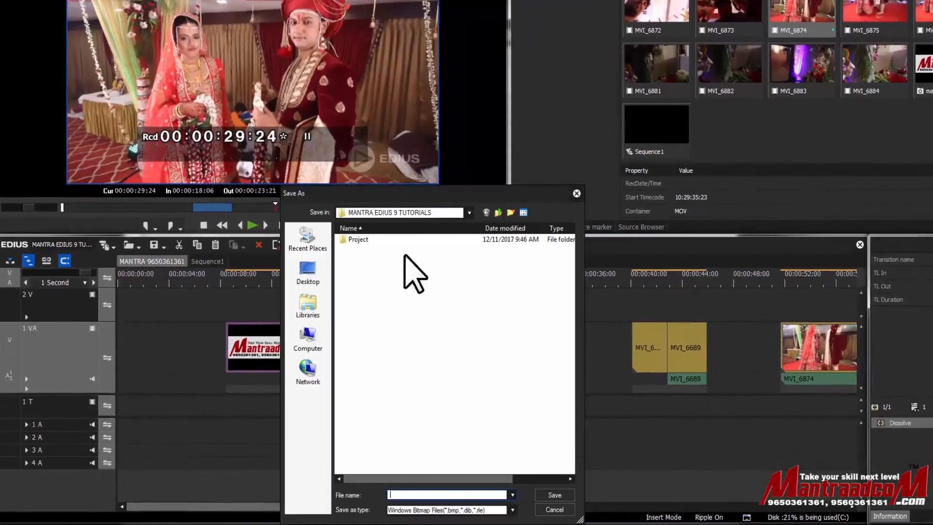
click(497, 510)
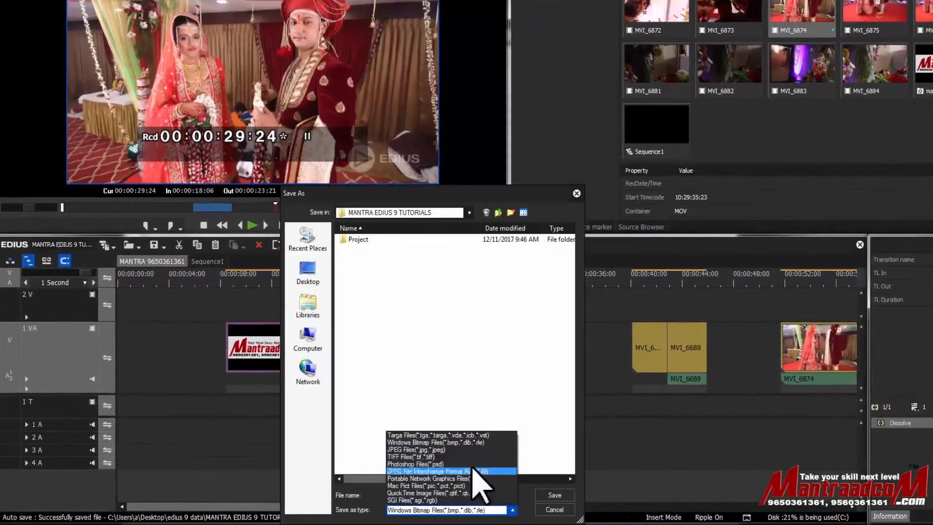
click(545, 477)
click(452, 494)
click(442, 214)
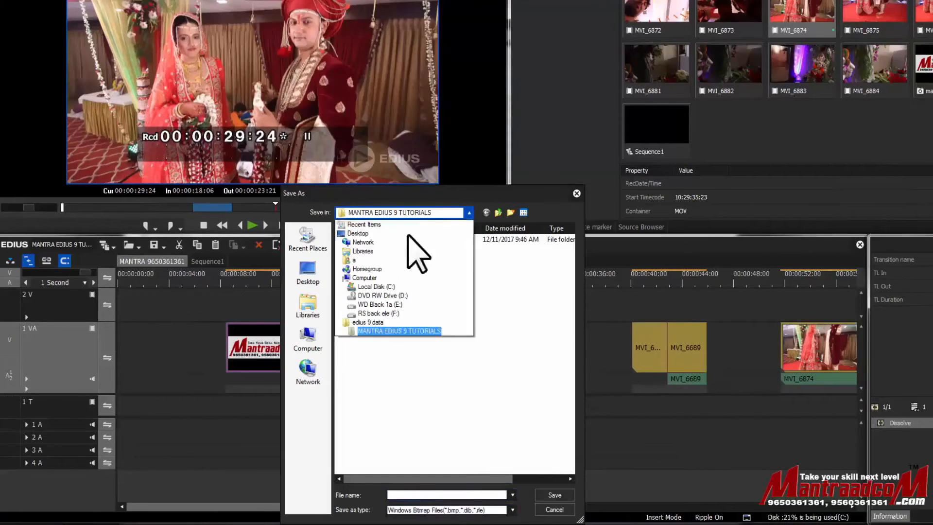
click(388, 231)
click(442, 494)
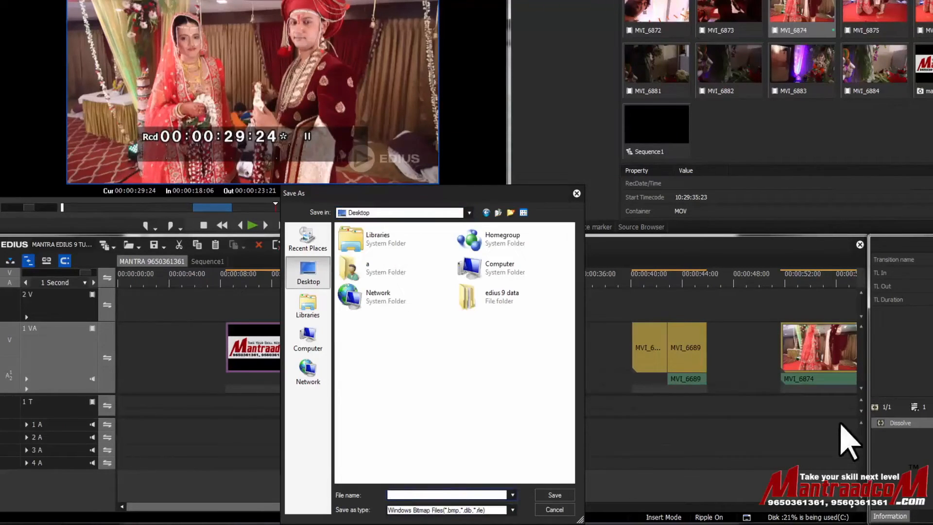
text(mantra wedding)
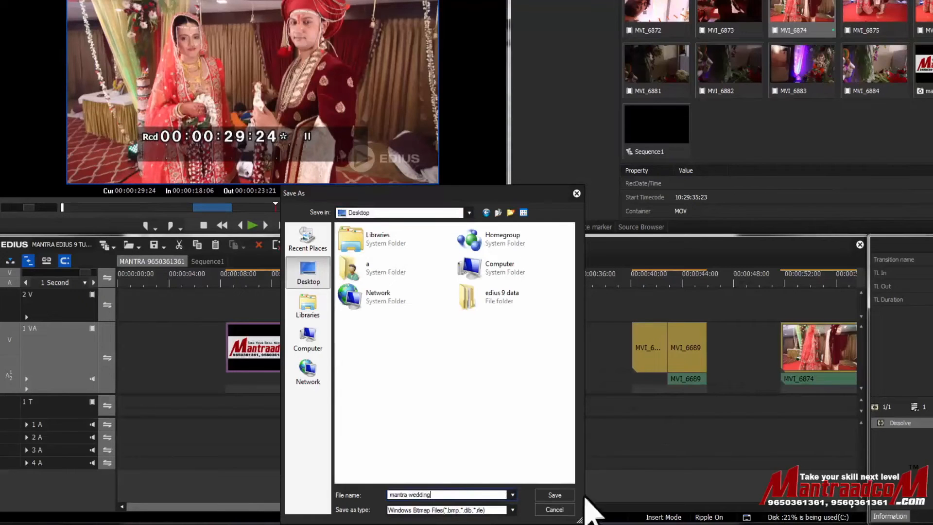
click(554, 495)
drag(743, 146, 549, 306)
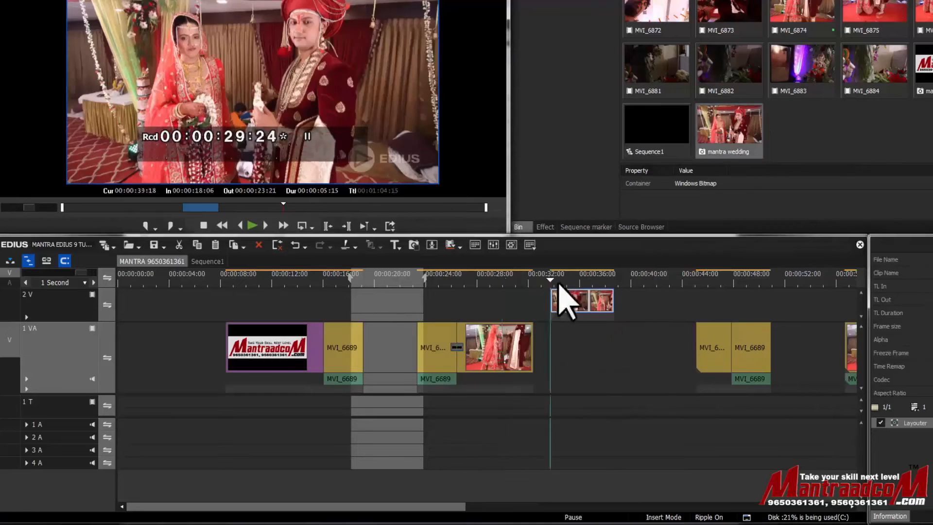
- Locate the saved mantra wedding bitmap on the Desktop in File Explorer
mouse_move(117, 522)
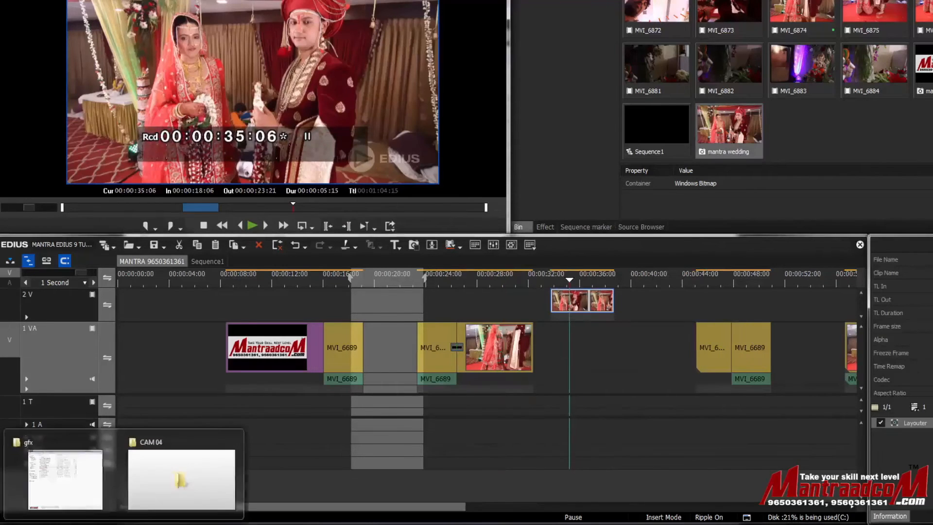
click(70, 486)
click(165, 86)
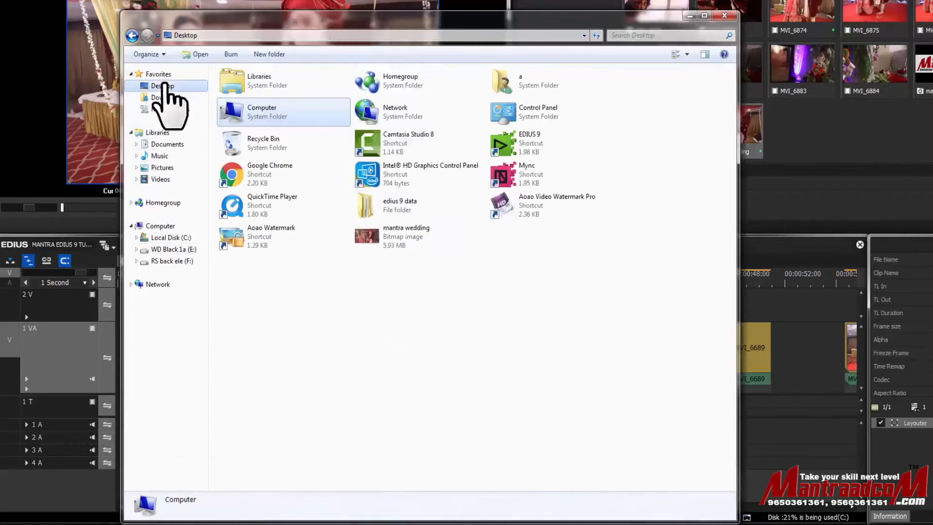
click(368, 239)
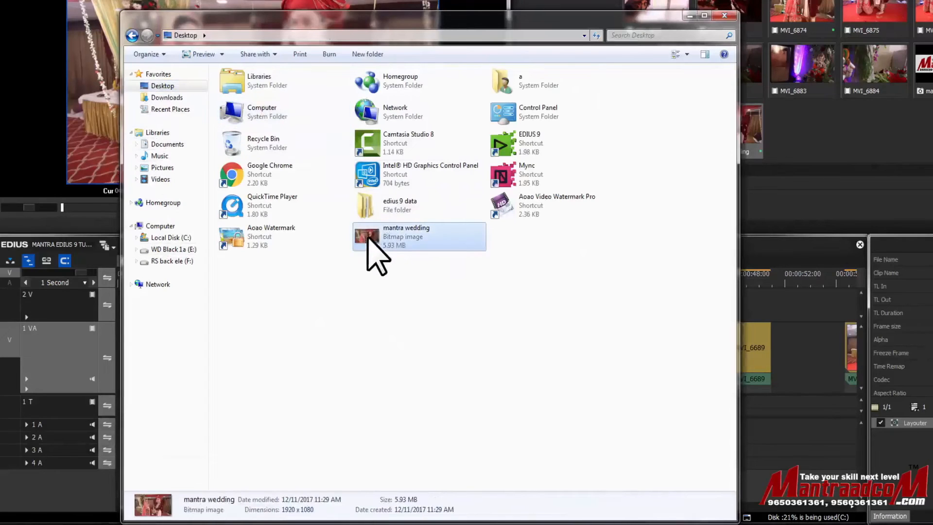
click(776, 320)
click(496, 277)
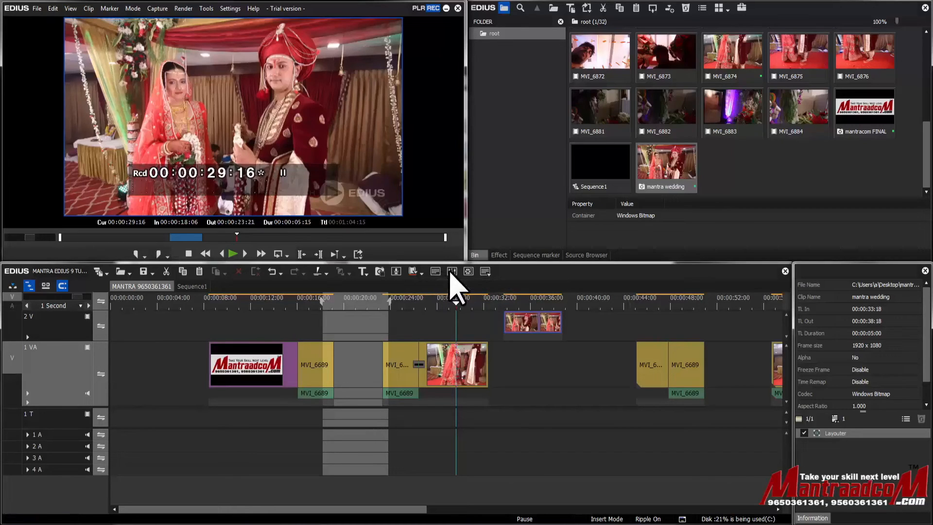
click(438, 272)
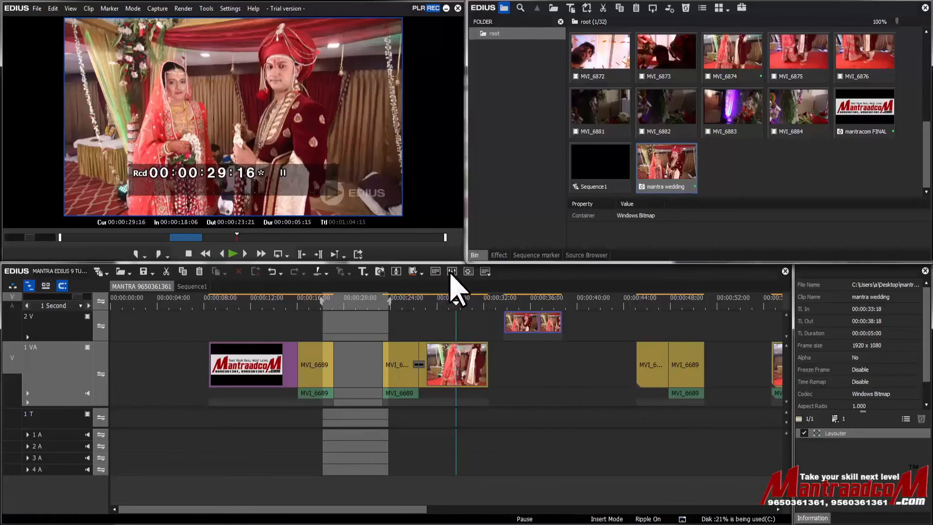
- Open the Vector Scope/Waveform display, examine it at about 00:00:24:12 while zooming into both scopes, then close it
click(451, 274)
click(451, 272)
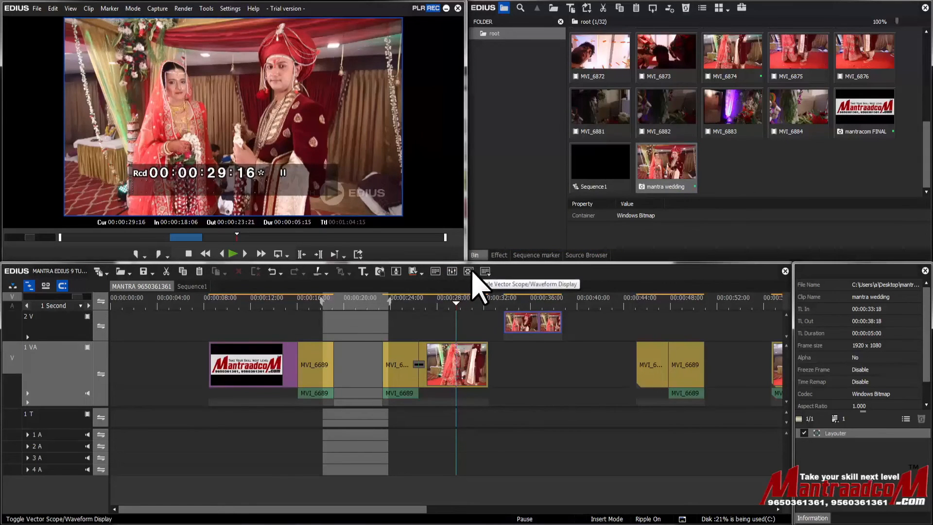
click(470, 271)
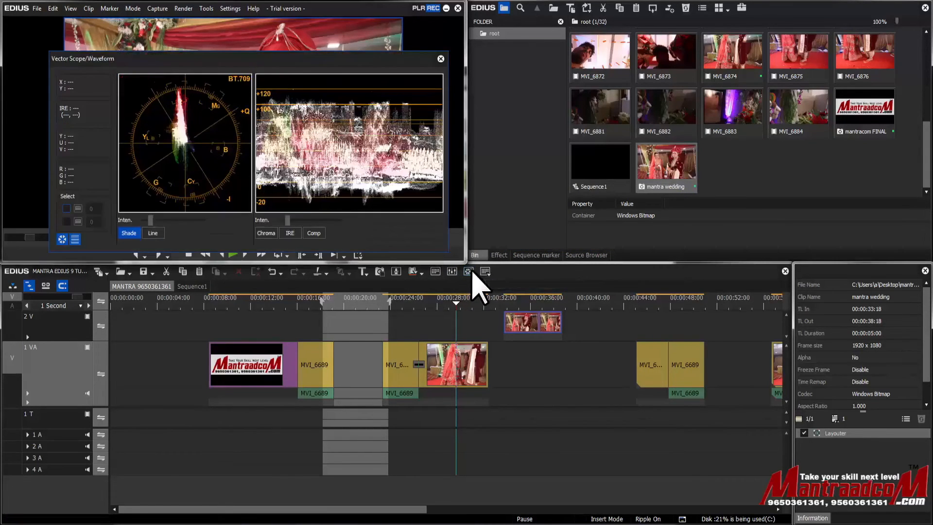
drag(435, 303, 396, 321)
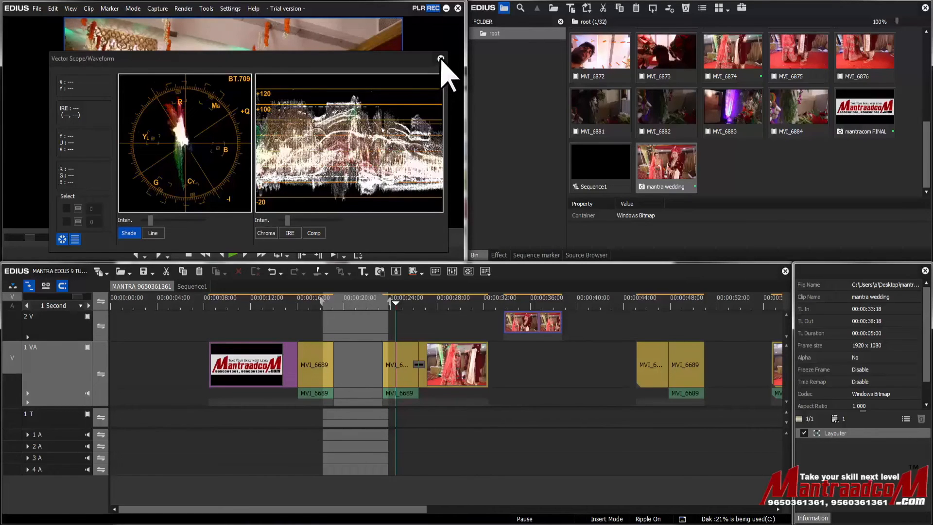
scroll(410, 136, up, 3)
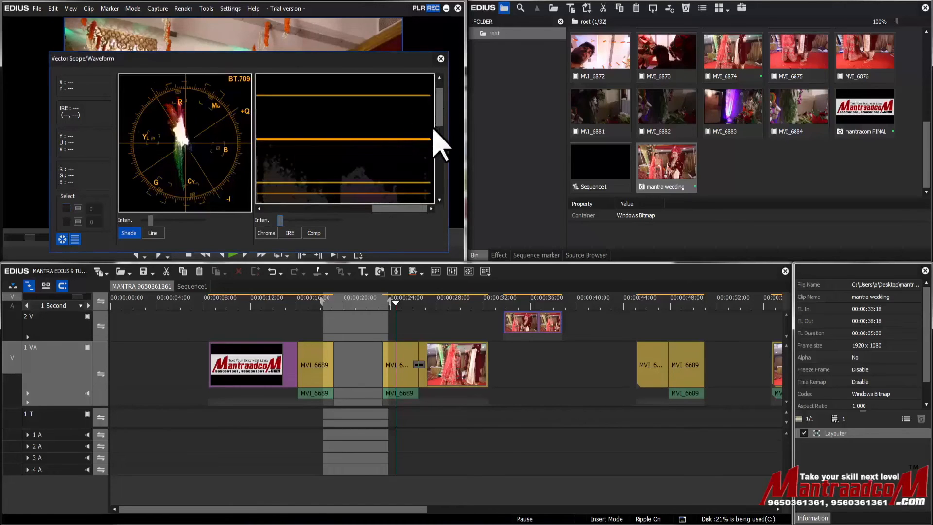
drag(439, 117, 434, 148)
scroll(189, 156, up, 2)
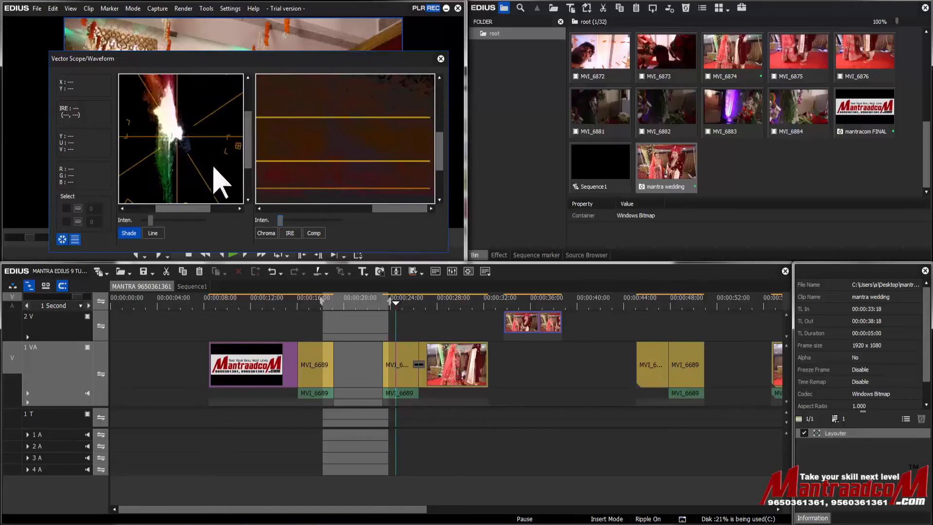
drag(246, 135, 255, 97)
click(441, 59)
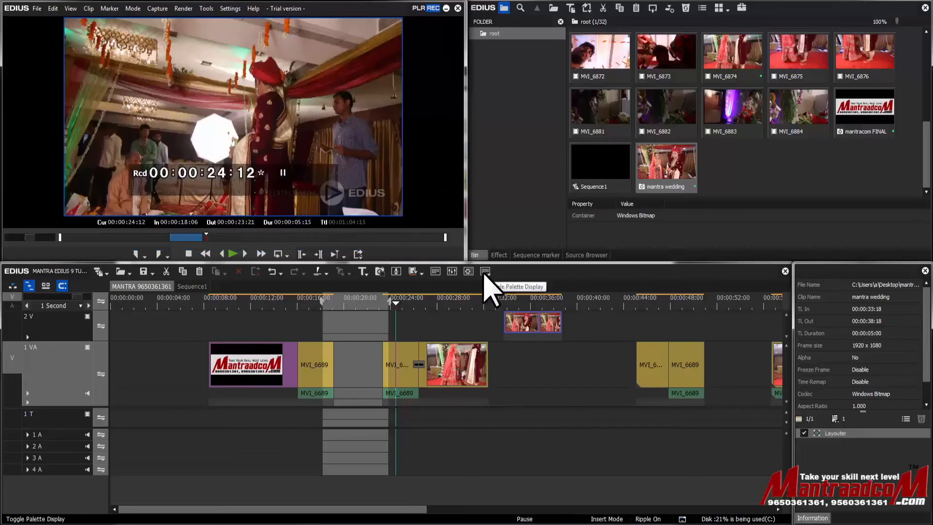
- Set the palette display to show all palettes
click(485, 271)
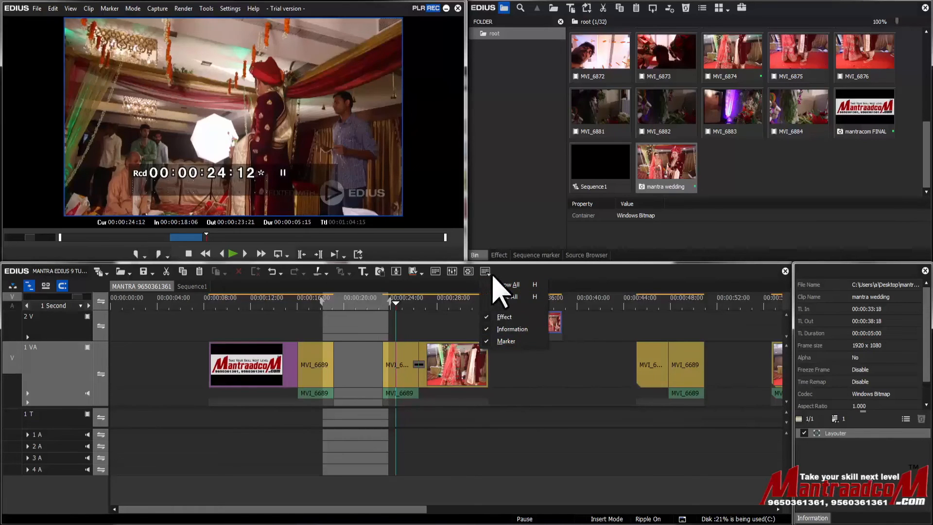
click(498, 285)
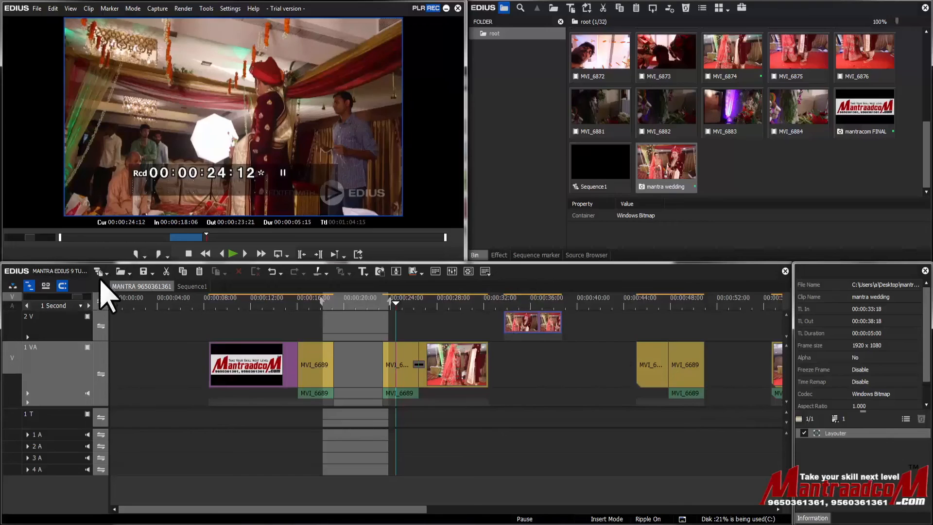